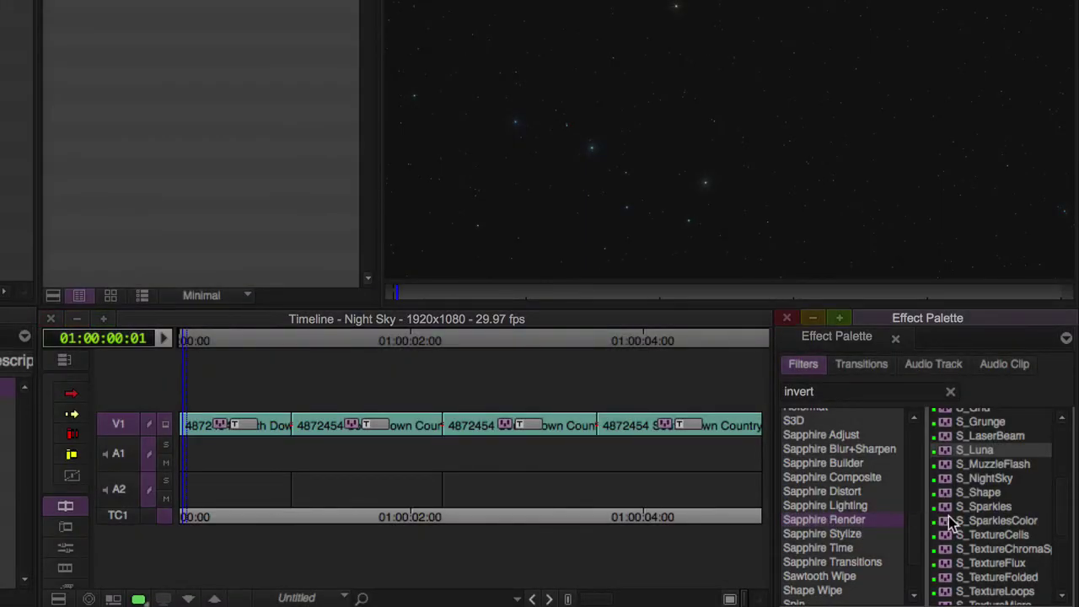
# Review the S_NightSky effect's stars, keeping its mode set to Night Sky
pyautogui.click(984, 477)
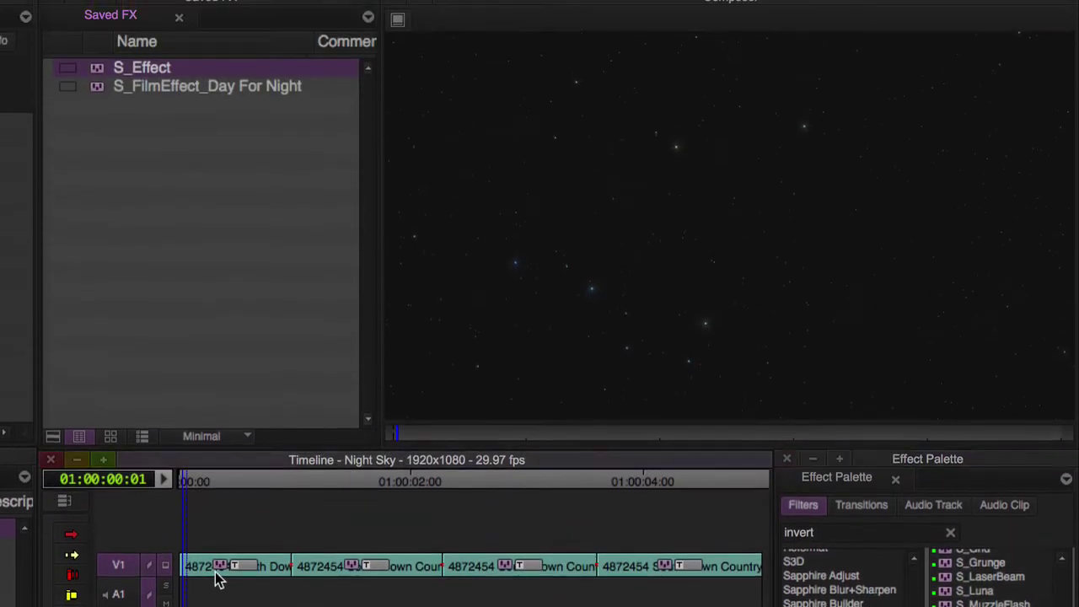
pyautogui.moveTo(217, 579); pyautogui.dragTo(493, 560)
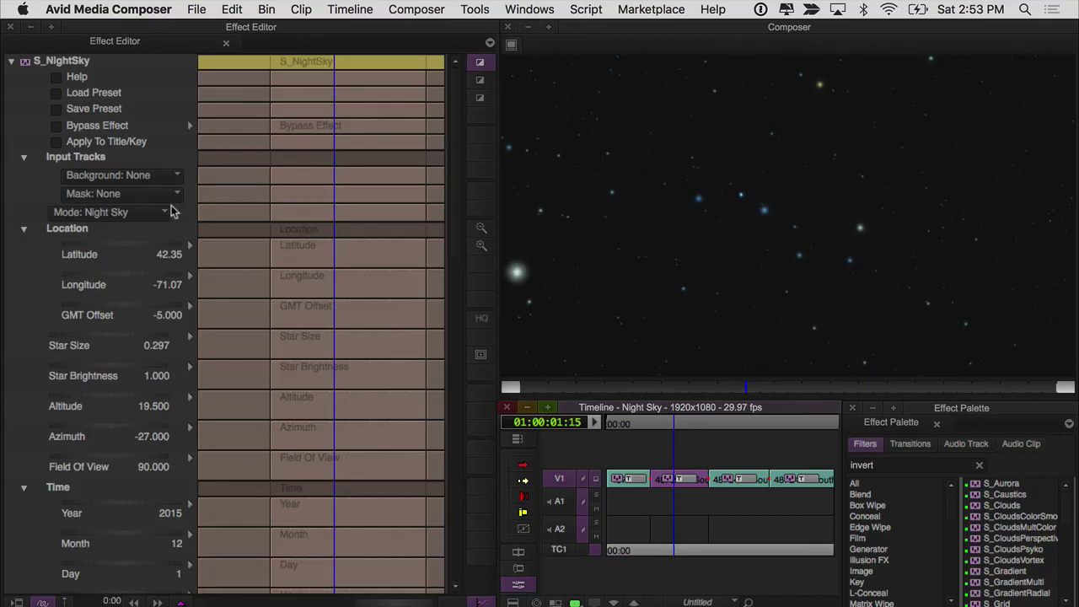
pyautogui.click(162, 214)
pyautogui.click(155, 230)
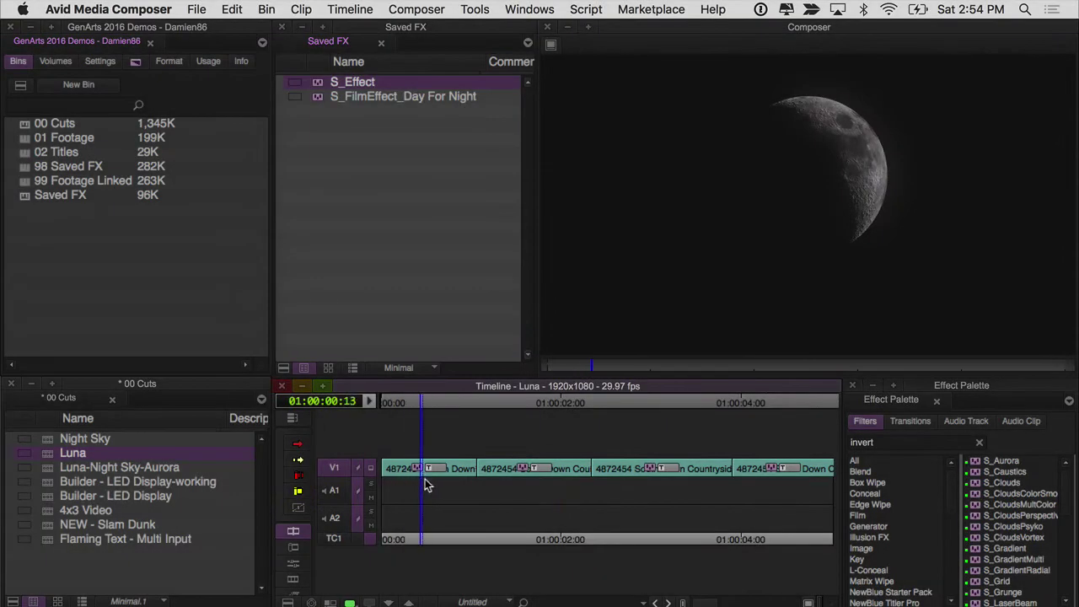
# Preview the moon clip and the finished night composite, then monitor track V2
pyautogui.moveTo(426, 484); pyautogui.dragTo(546, 479)
pyautogui.click(509, 479)
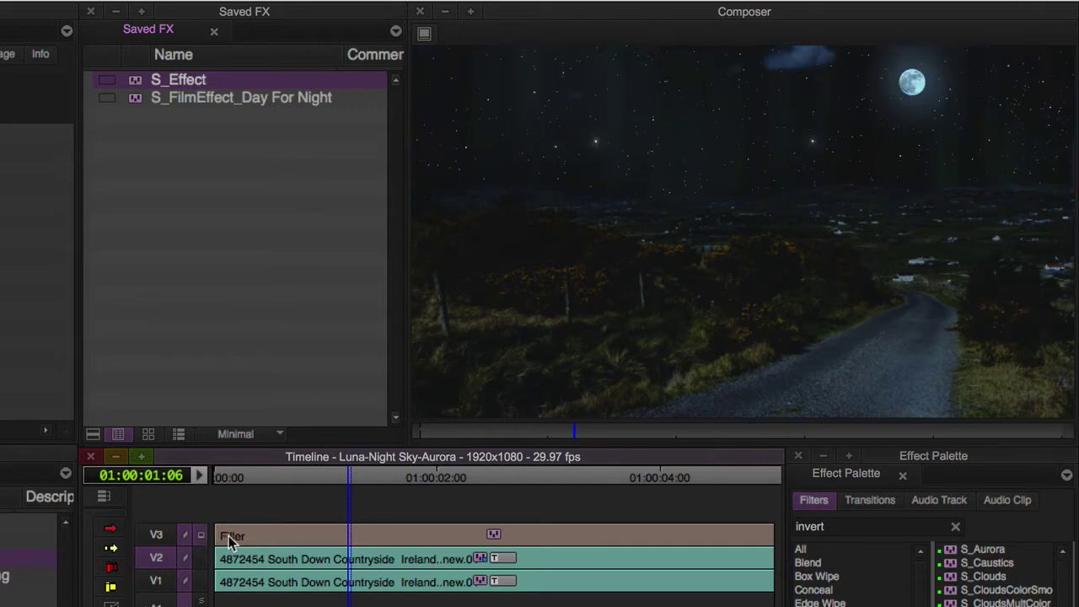
pyautogui.moveTo(275, 556); pyautogui.dragTo(712, 428)
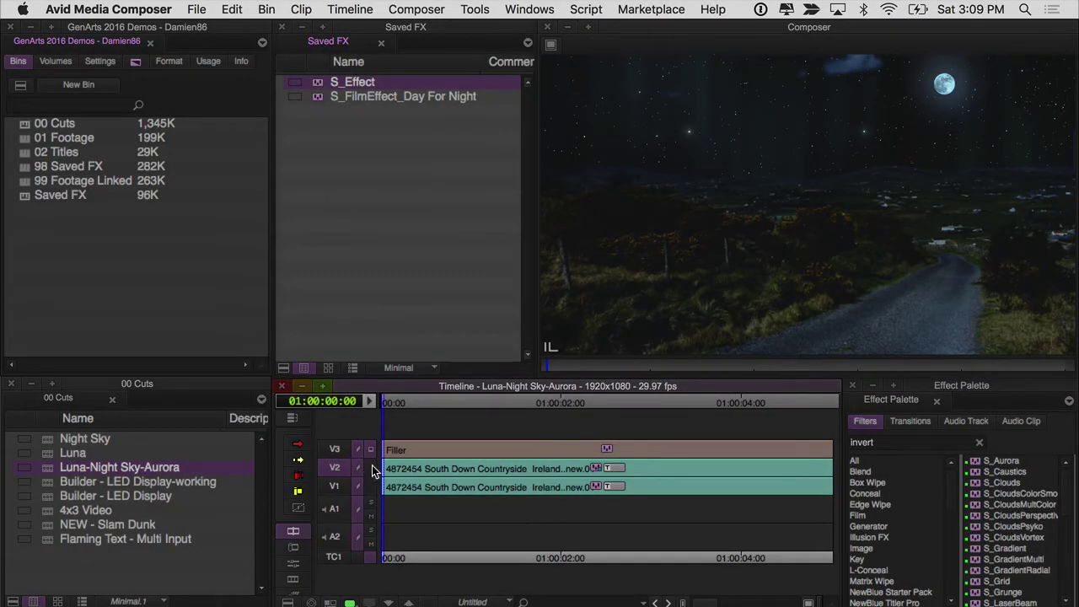
pyautogui.click(371, 468)
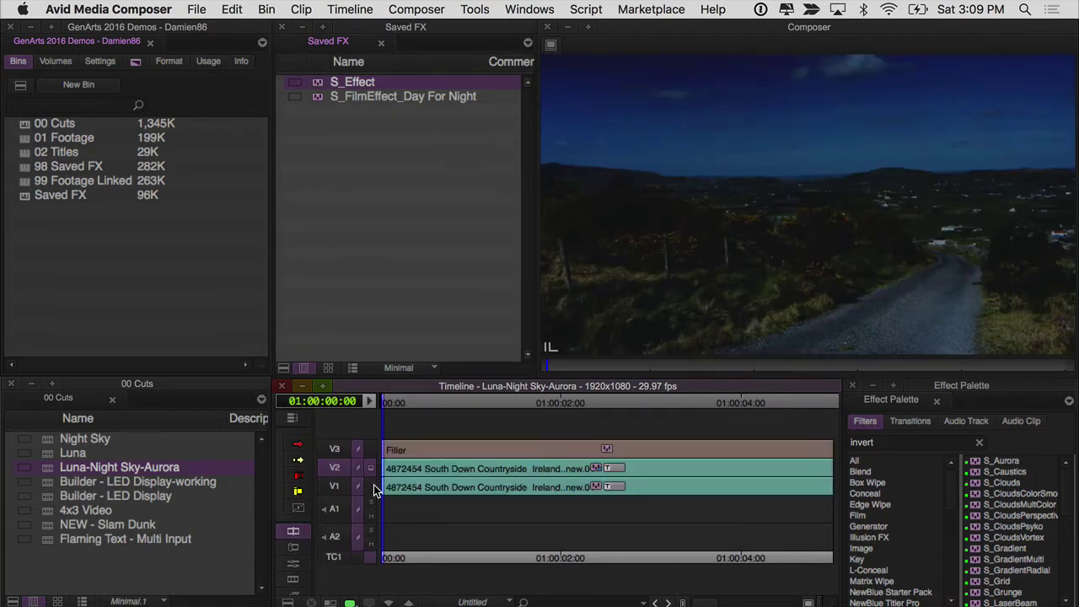
# Play the countryside clip, comparing the V3 colour footage with the black-and-white V1 image
pyautogui.click(370, 450)
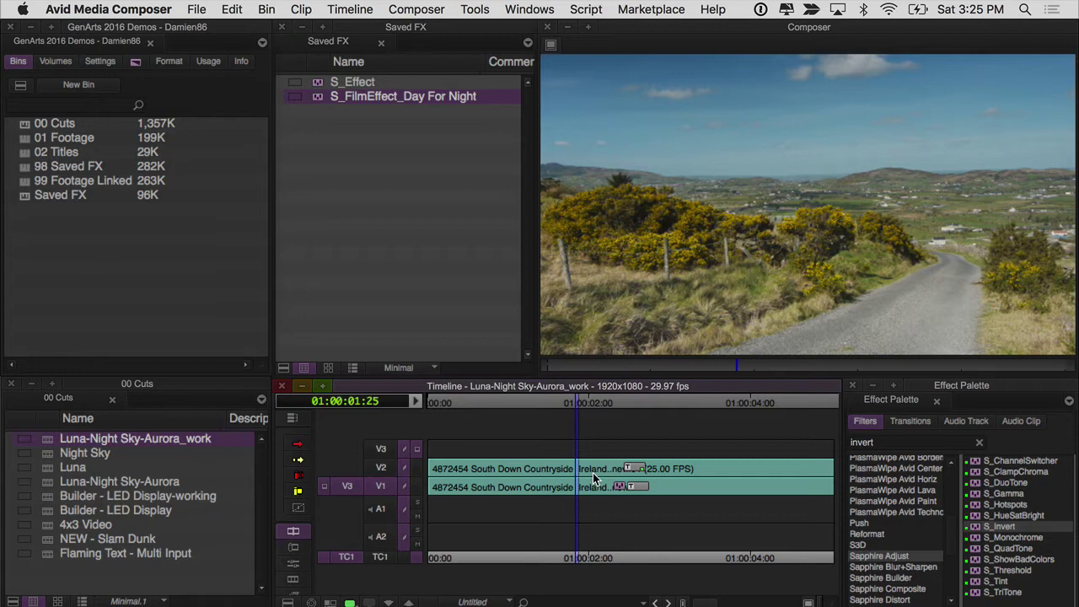
pyautogui.moveTo(381, 469); pyautogui.dragTo(381, 487)
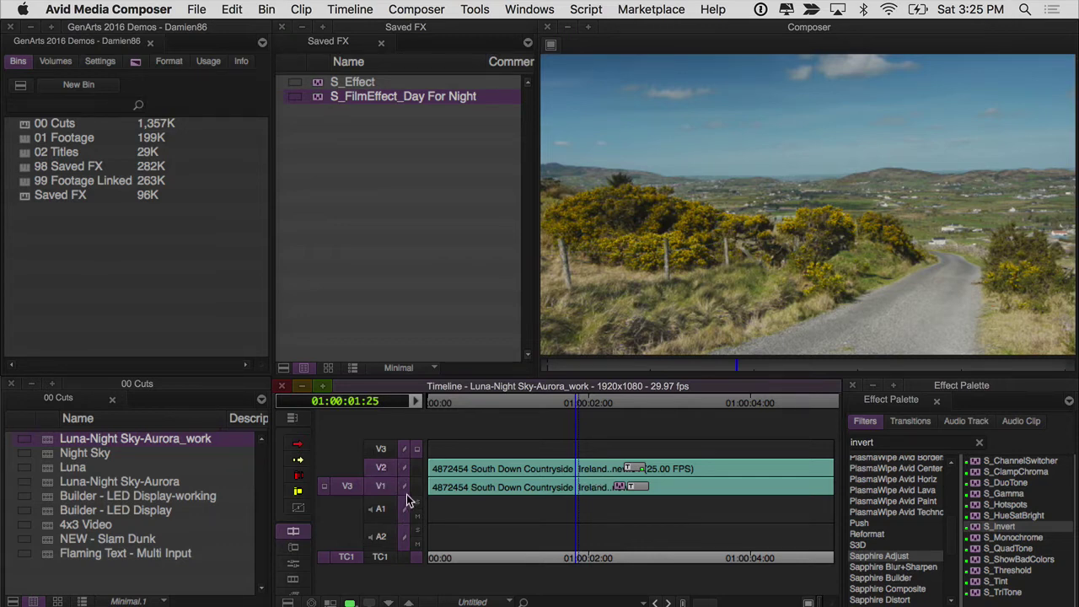
pyautogui.click(481, 480)
pyautogui.press('space')
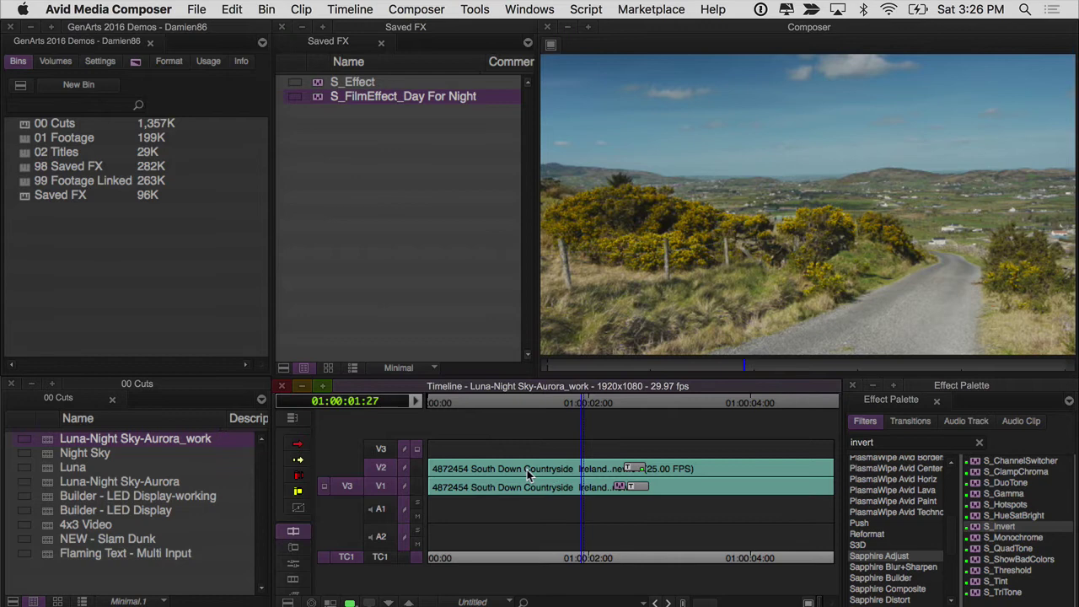
pyautogui.click(479, 479)
pyautogui.press('space')
pyautogui.press('space')
pyautogui.click(416, 486)
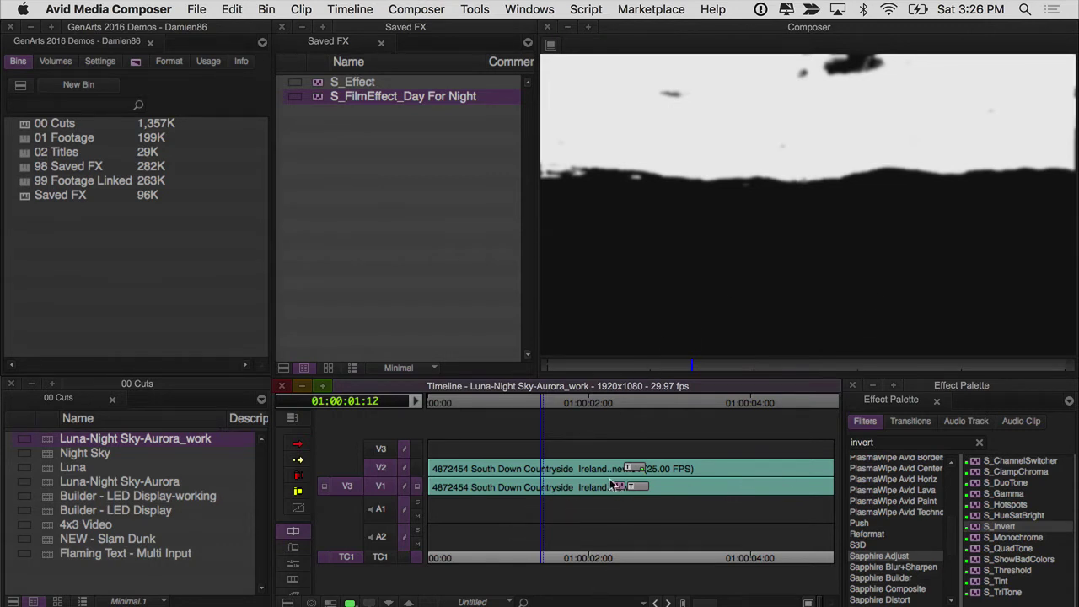
pyautogui.click(416, 449)
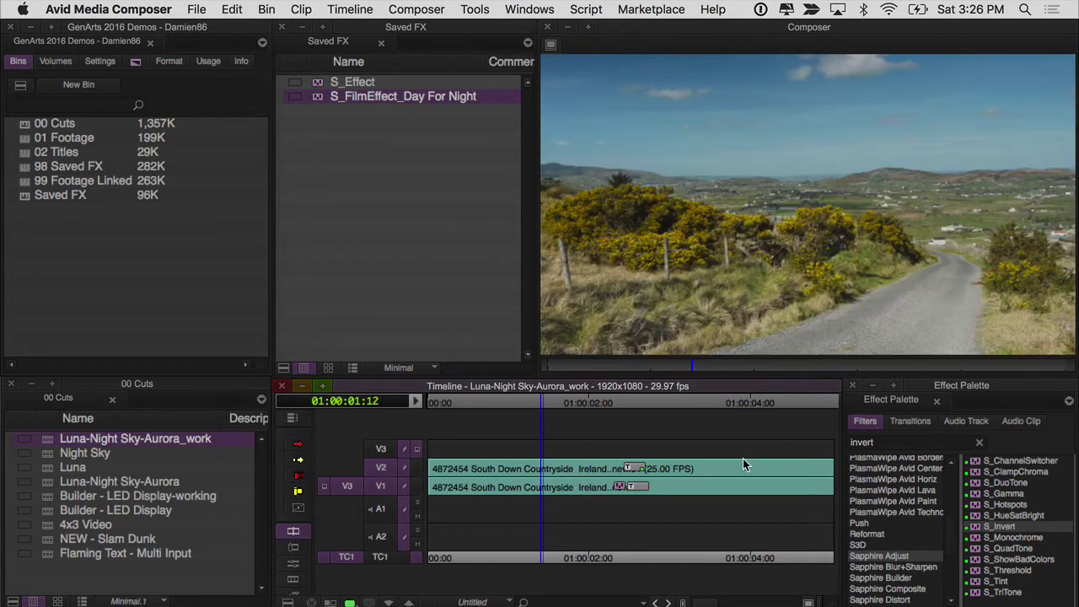
pyautogui.click(417, 487)
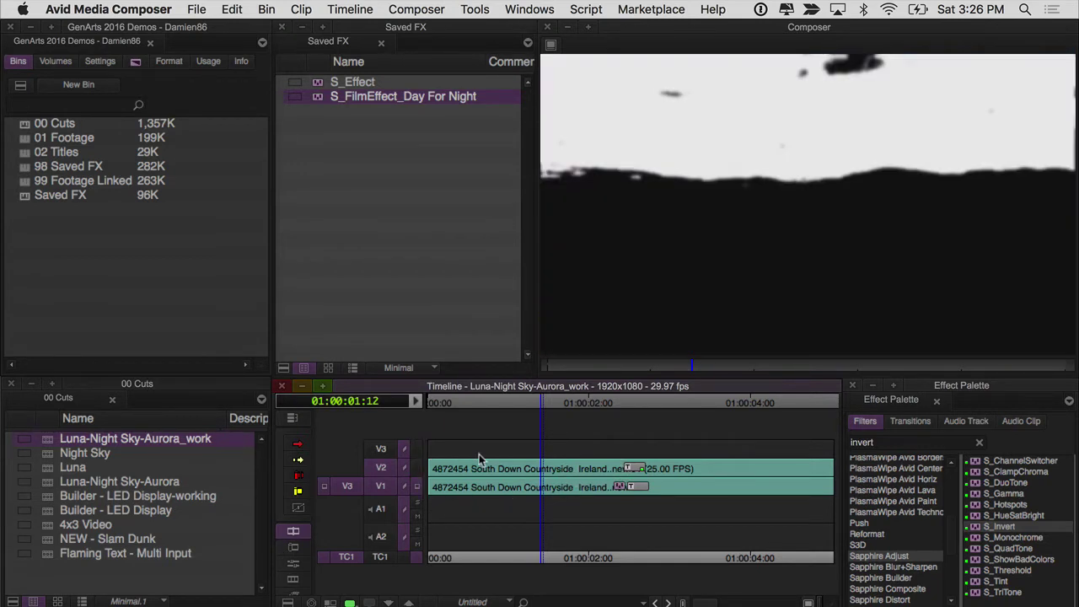
# Park the playhead near 01:00:01:28 and lift the countryside clip onto a new V3 track
pyautogui.click(524, 476)
pyautogui.hotkey('ctrl', 'z')
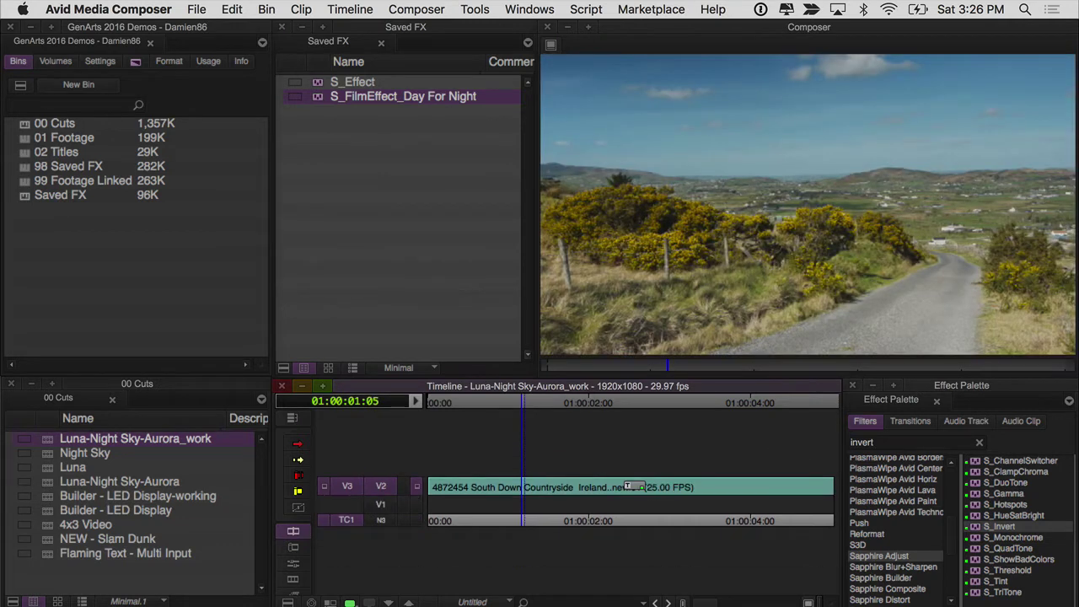
pyautogui.click(517, 489)
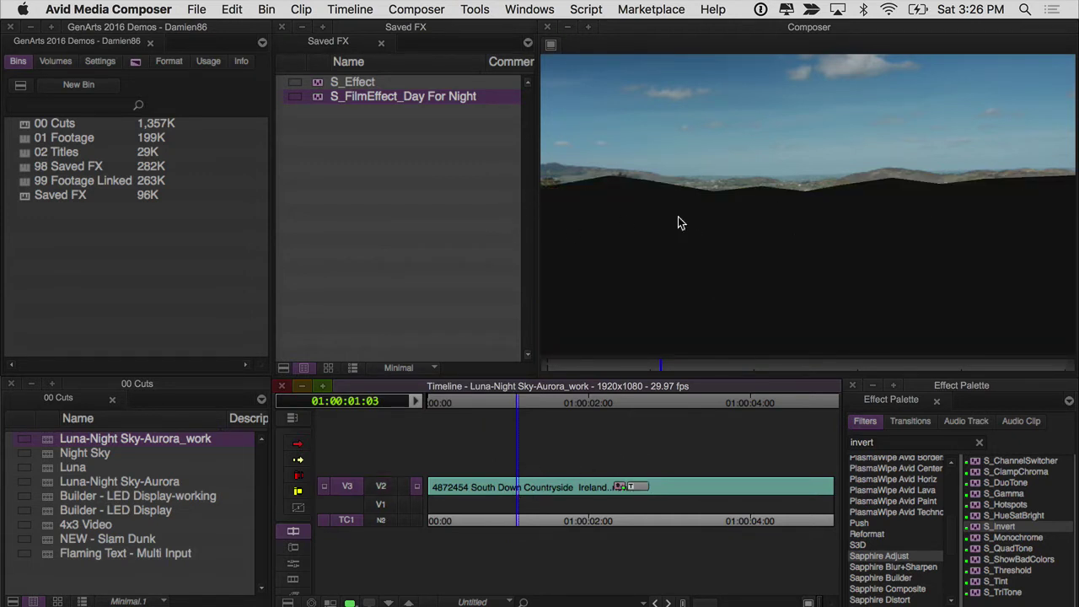
pyautogui.click(578, 480)
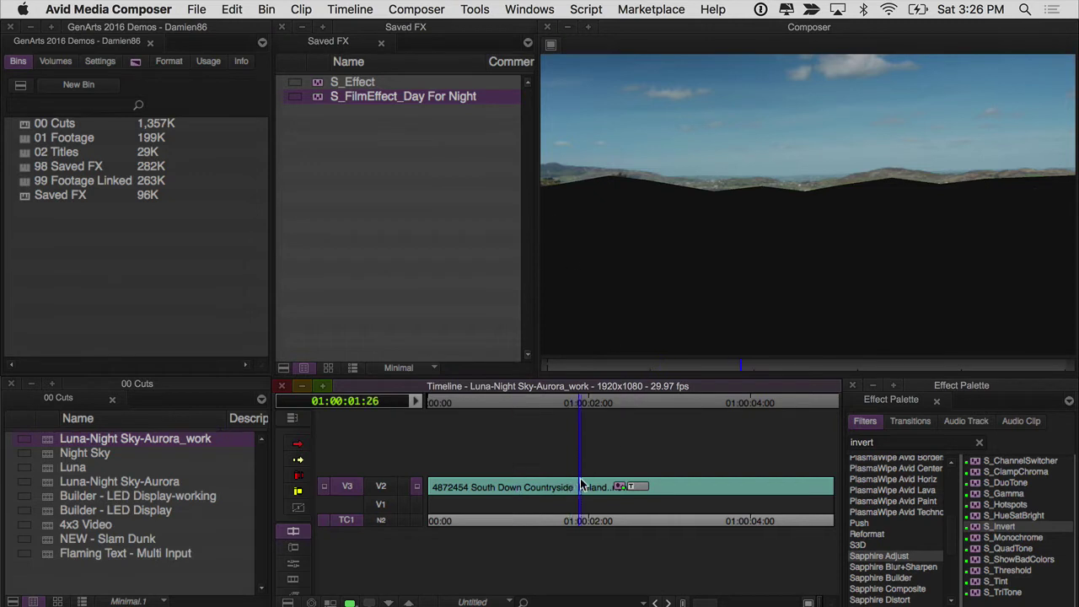
pyautogui.click(584, 492)
pyautogui.moveTo(592, 486); pyautogui.dragTo(591, 479)
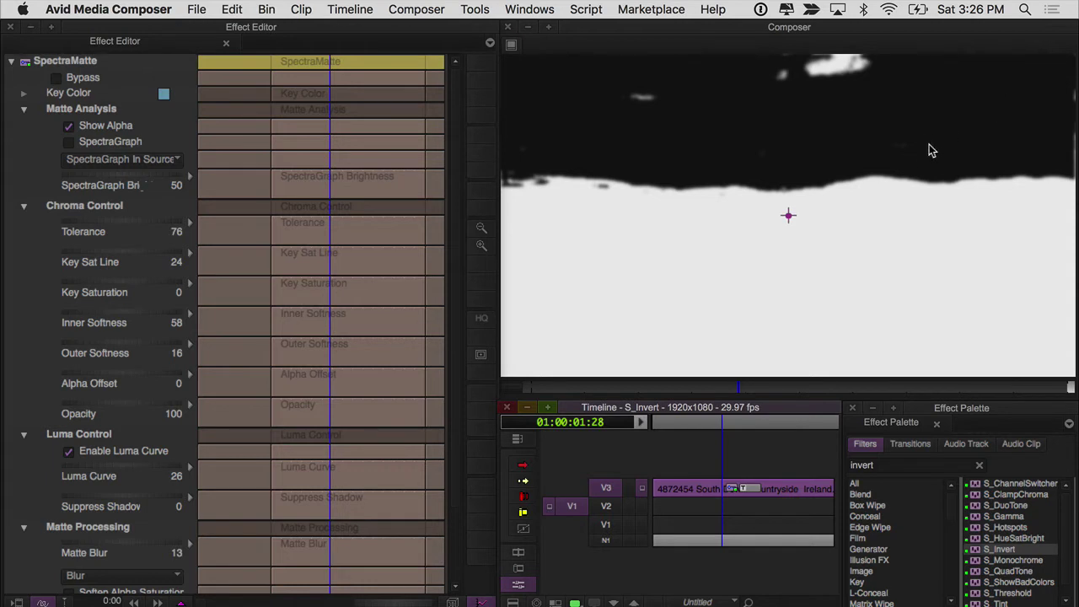
# Show the key's alpha and apply S_Invert to the V1 clip, stepping into and out of its nest
pyautogui.click(72, 128)
pyautogui.click(717, 510)
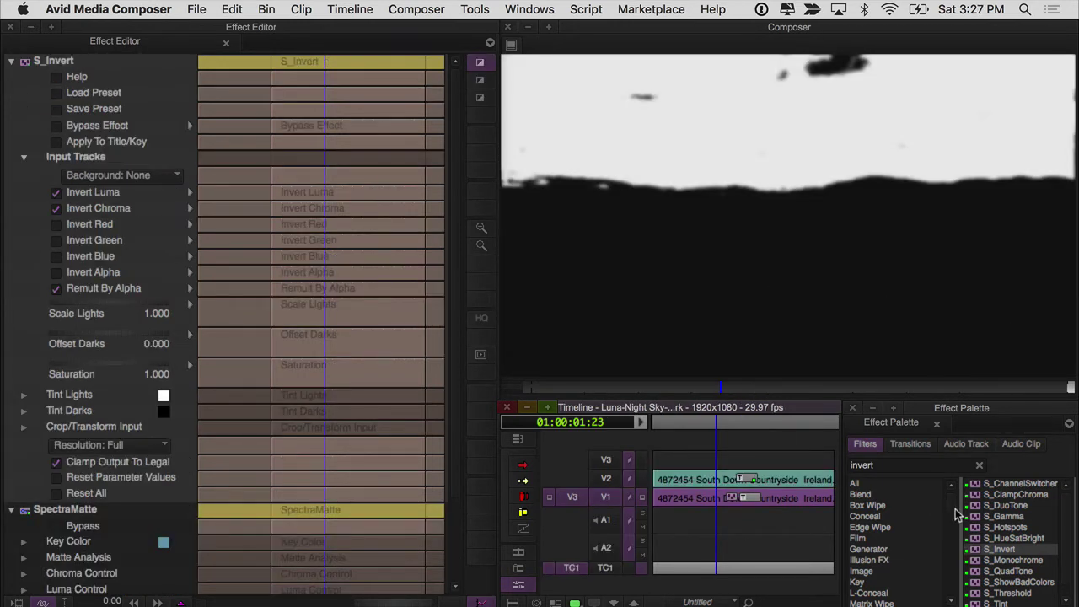
pyautogui.scroll(-6, 957, 514)
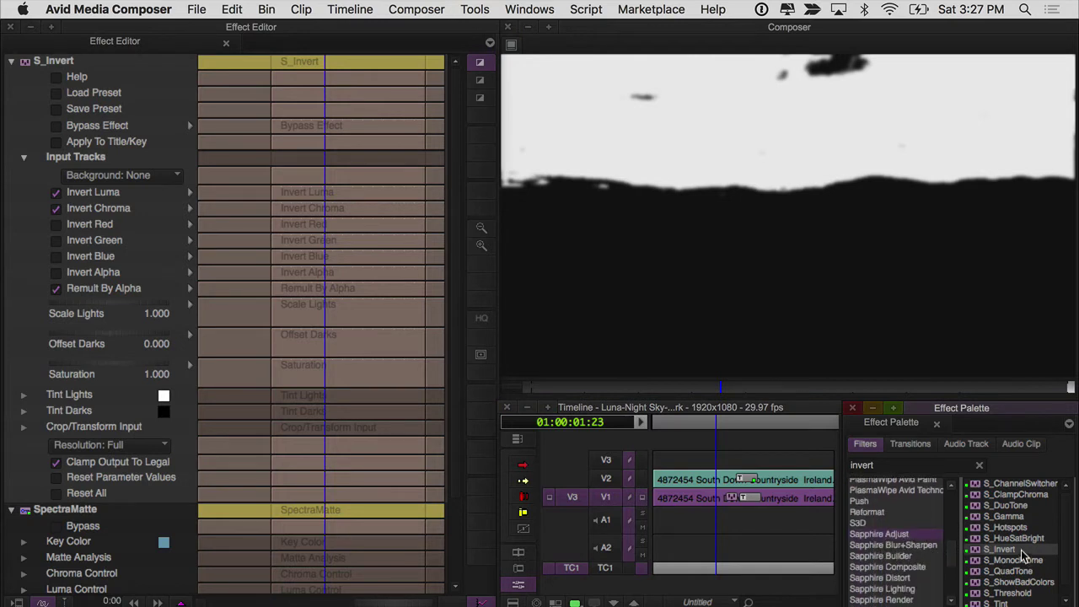
pyautogui.moveTo(1021, 552); pyautogui.dragTo(733, 503)
pyautogui.doubleClick(735, 497)
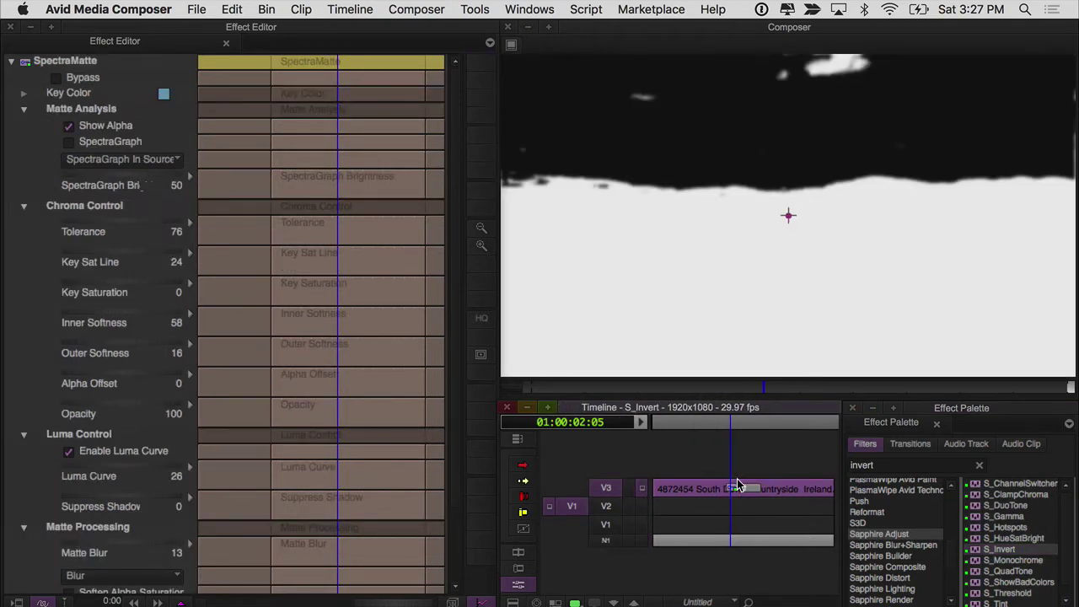
pyautogui.doubleClick(736, 479)
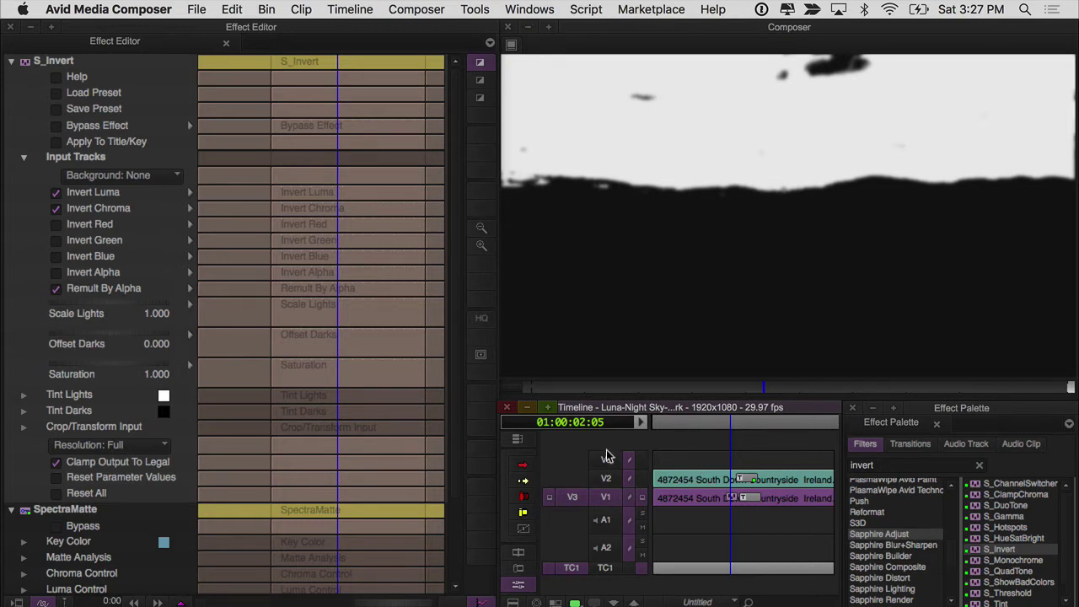
# With V3 patched to V2, apply the saved S_FilmEffect Day For Night to the V2 clip, then repatch V3
pyautogui.click(609, 478)
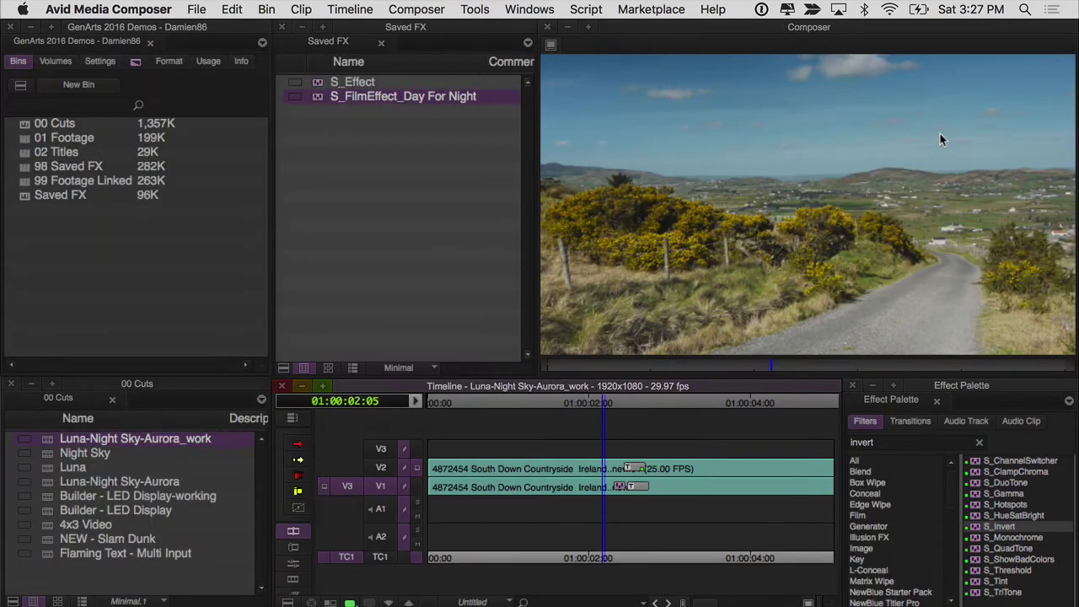
pyautogui.moveTo(347, 485); pyautogui.dragTo(381, 468)
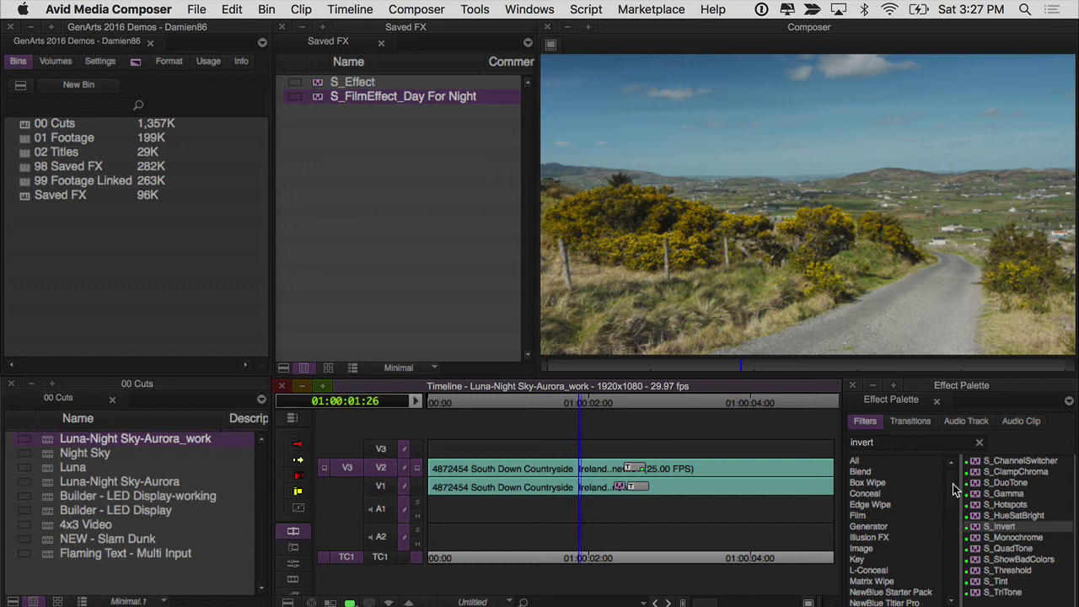
pyautogui.moveTo(952, 491); pyautogui.dragTo(952, 558)
pyautogui.click(917, 574)
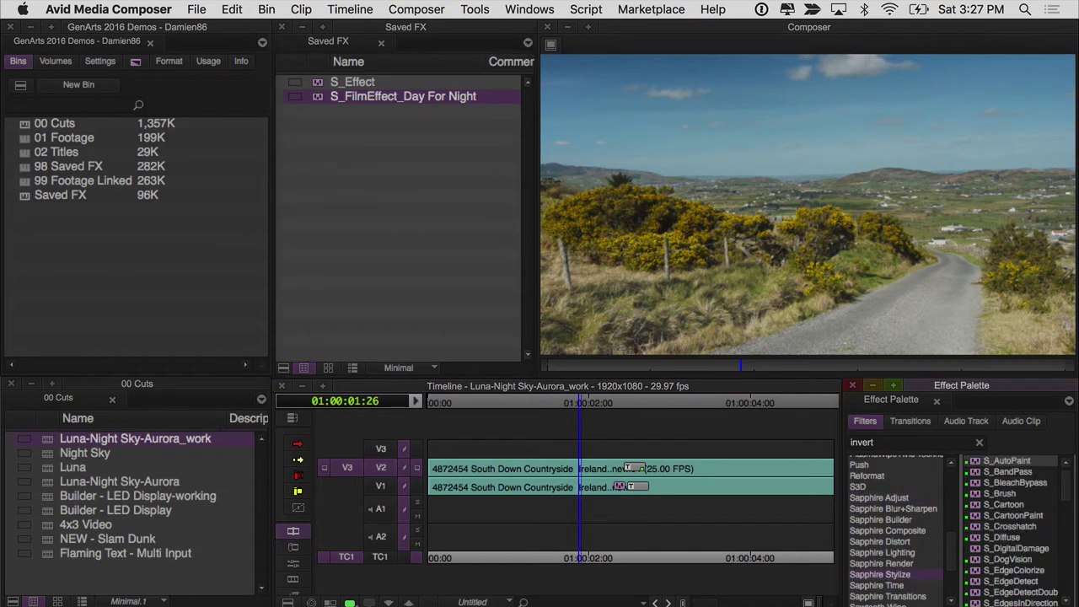
pyautogui.scroll(-4, 1031, 554)
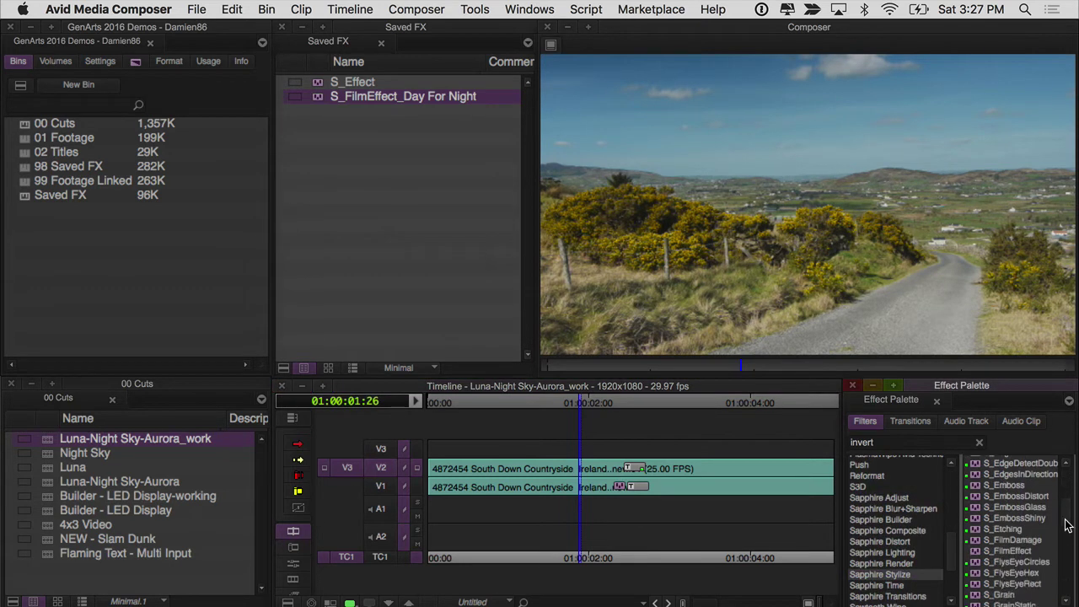
pyautogui.click(1008, 547)
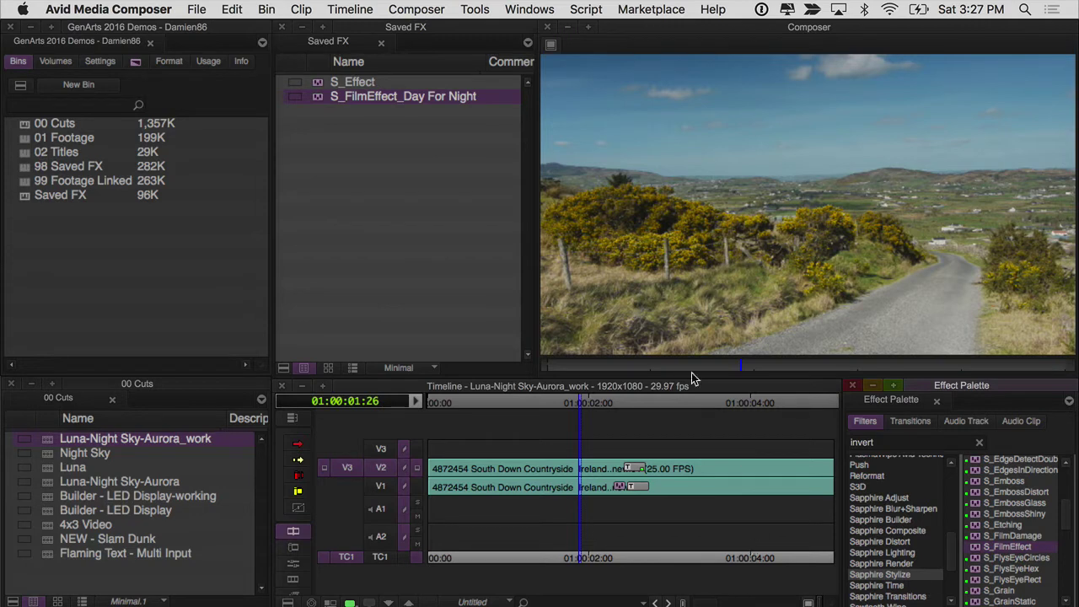
pyautogui.moveTo(318, 99); pyautogui.dragTo(586, 481)
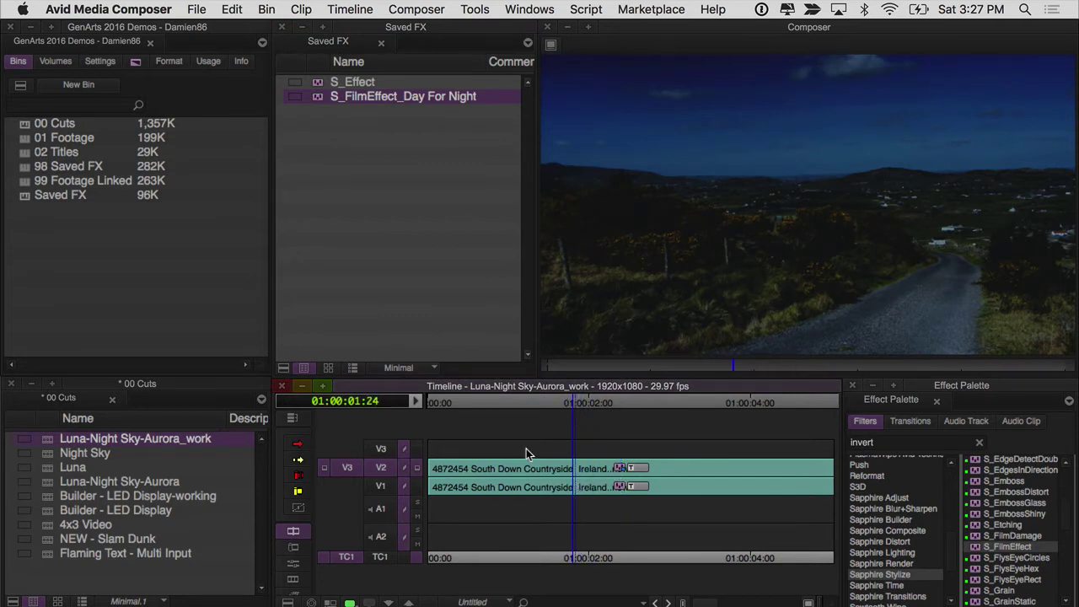
pyautogui.click(538, 469)
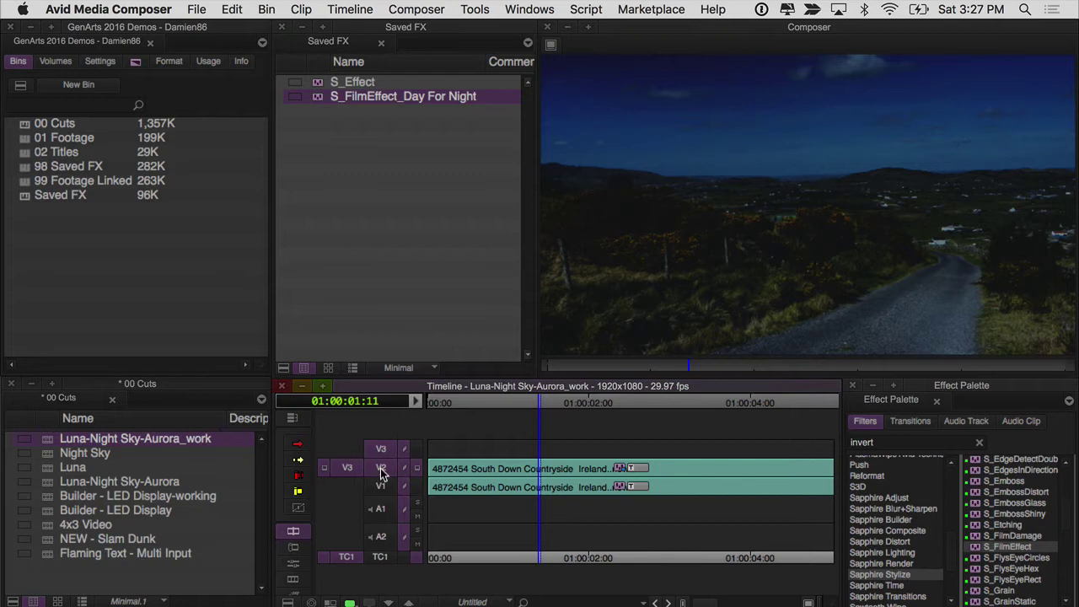
pyautogui.moveTo(347, 467); pyautogui.dragTo(347, 448)
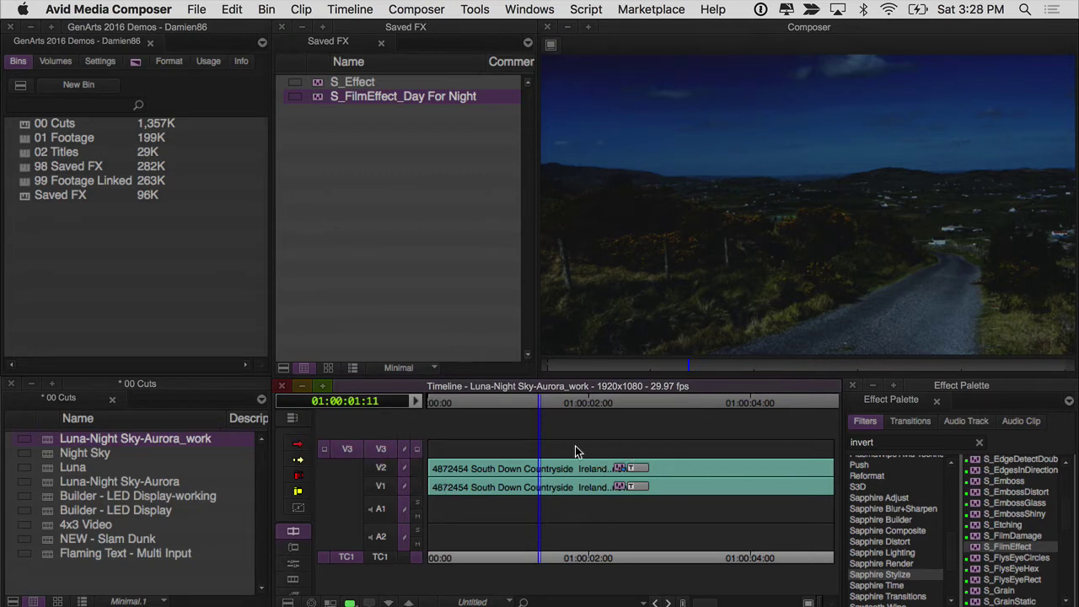
# Drop Sapphire Builder's S_Effect onto a new V3 filler segment at 01:00:01:15
pyautogui.click(893, 520)
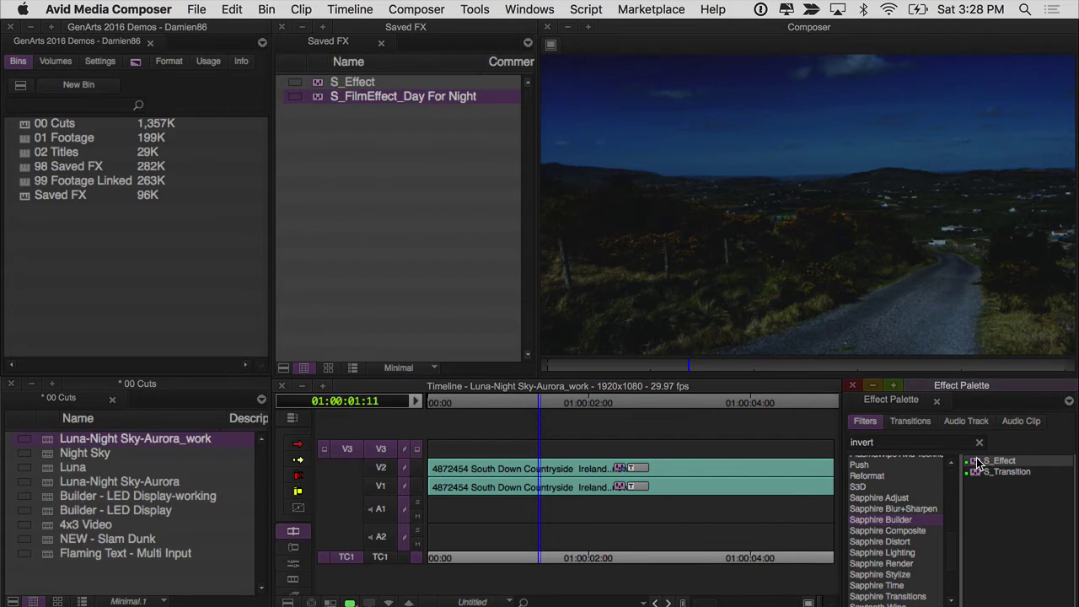
pyautogui.moveTo(978, 463); pyautogui.dragTo(572, 453)
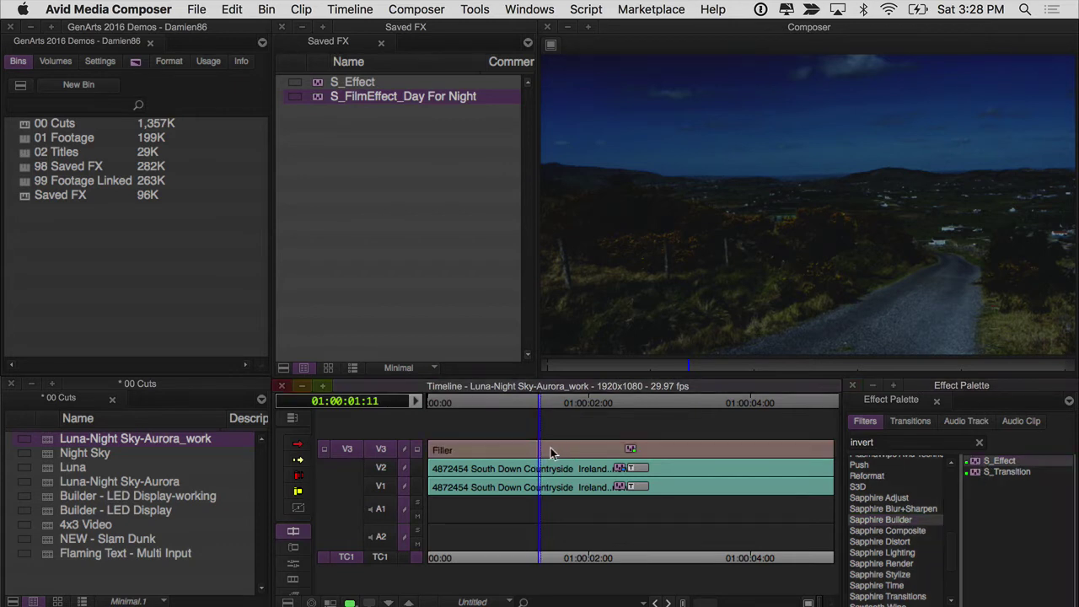
pyautogui.click(551, 453)
# In Effect Mode, set the S_Effect Mask to 2 tracks below and monitor V3
pyautogui.press('super+8')
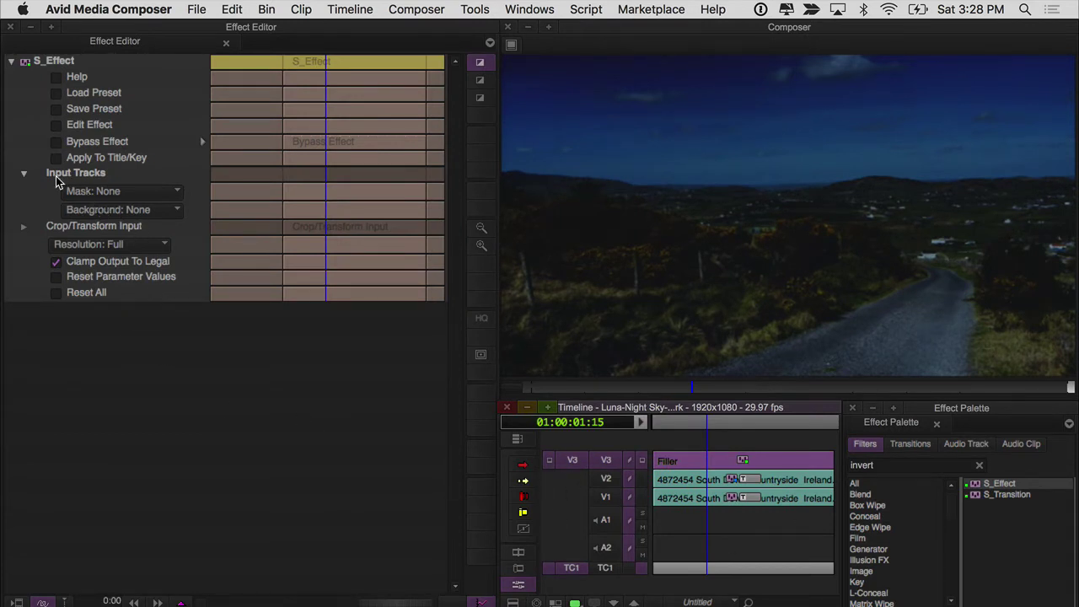
pyautogui.click(122, 192)
pyautogui.click(160, 257)
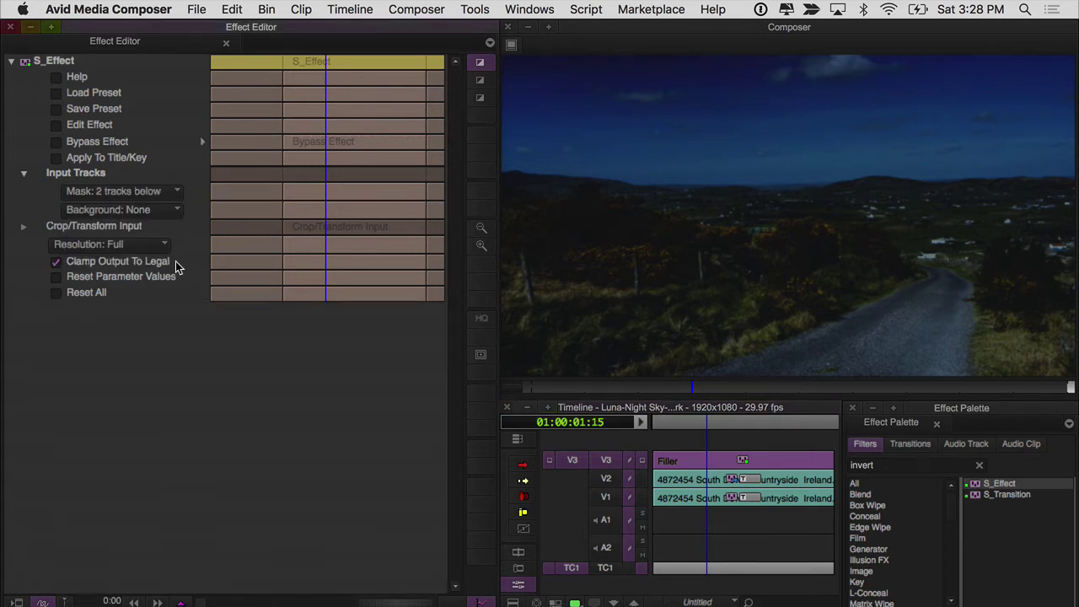
pyautogui.click(648, 509)
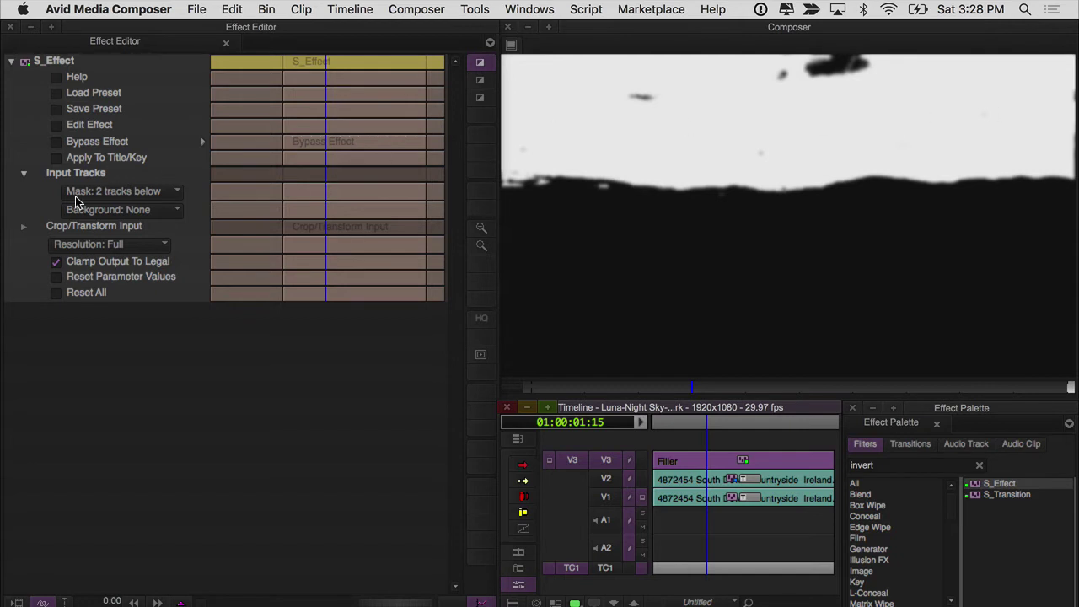
pyautogui.click(641, 460)
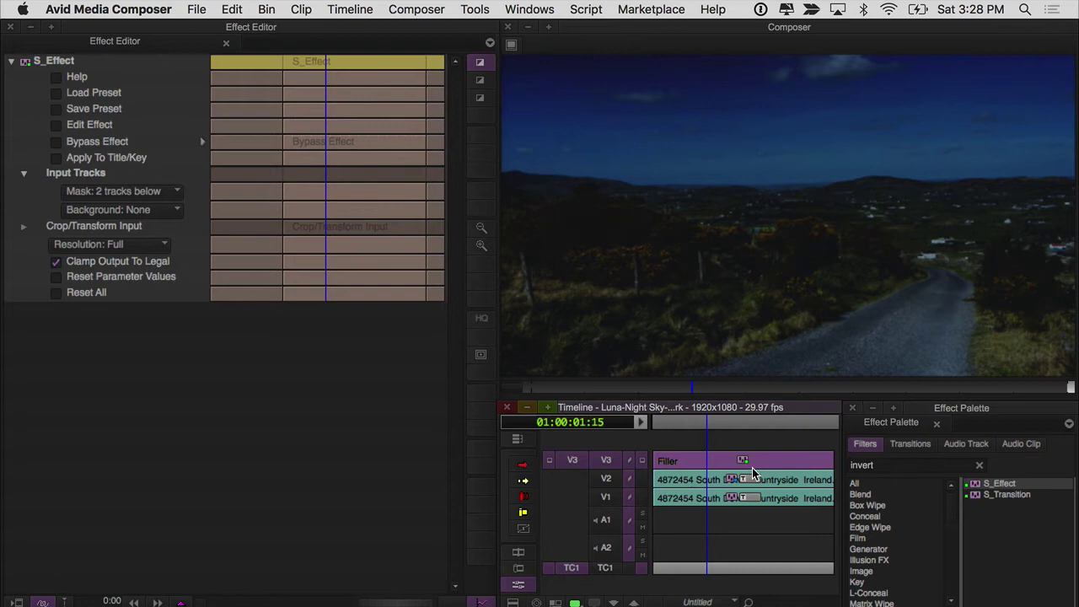
# Open Sapphire Effect Builder, arrange the nodes, and insert a NightSky node after Source
pyautogui.click(58, 131)
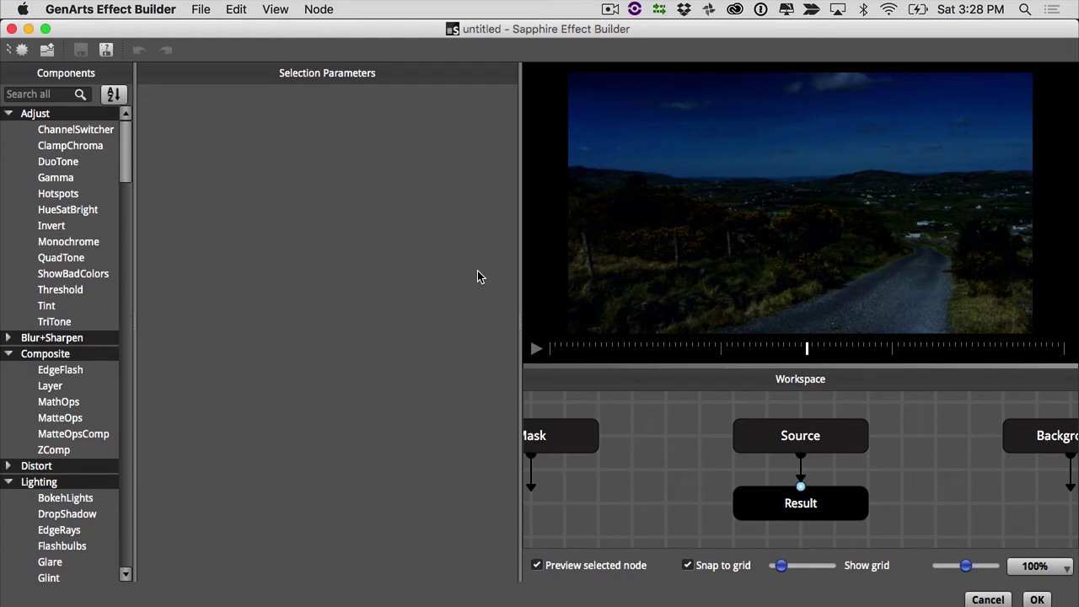
pyautogui.moveTo(965, 566); pyautogui.dragTo(961, 568)
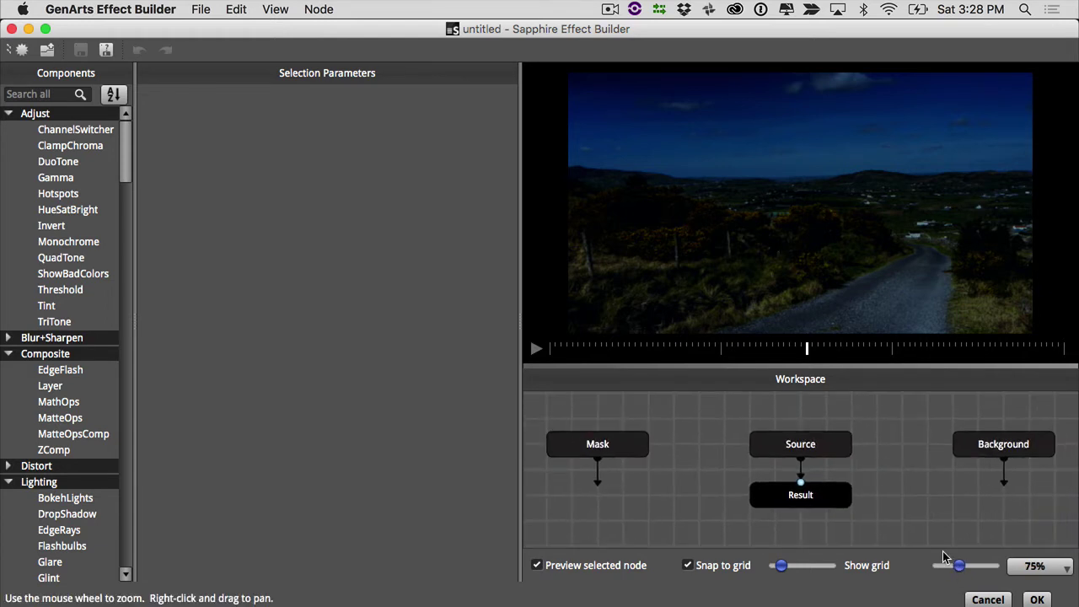
pyautogui.moveTo(832, 513); pyautogui.dragTo(833, 537)
pyautogui.moveTo(826, 448); pyautogui.dragTo(824, 422)
pyautogui.click(43, 98)
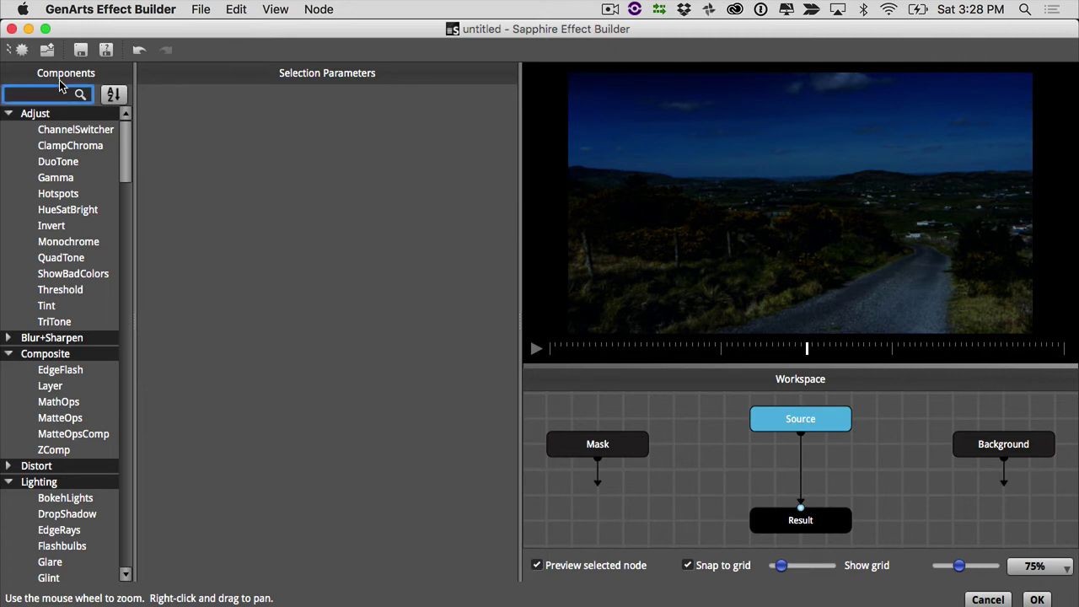
pyautogui.write('NIGHT')
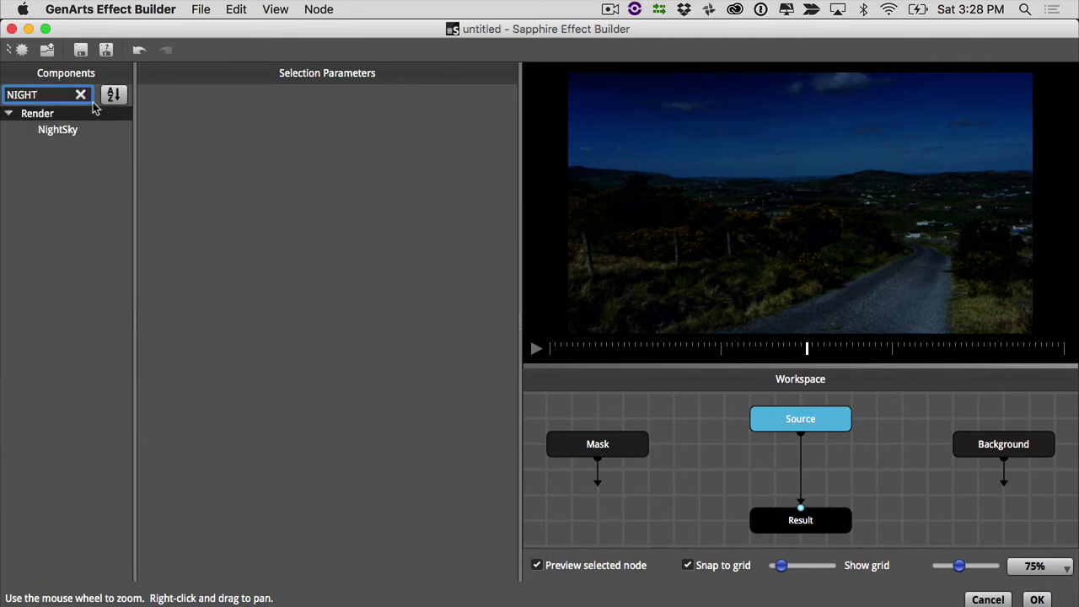
pyautogui.moveTo(54, 133); pyautogui.dragTo(821, 418)
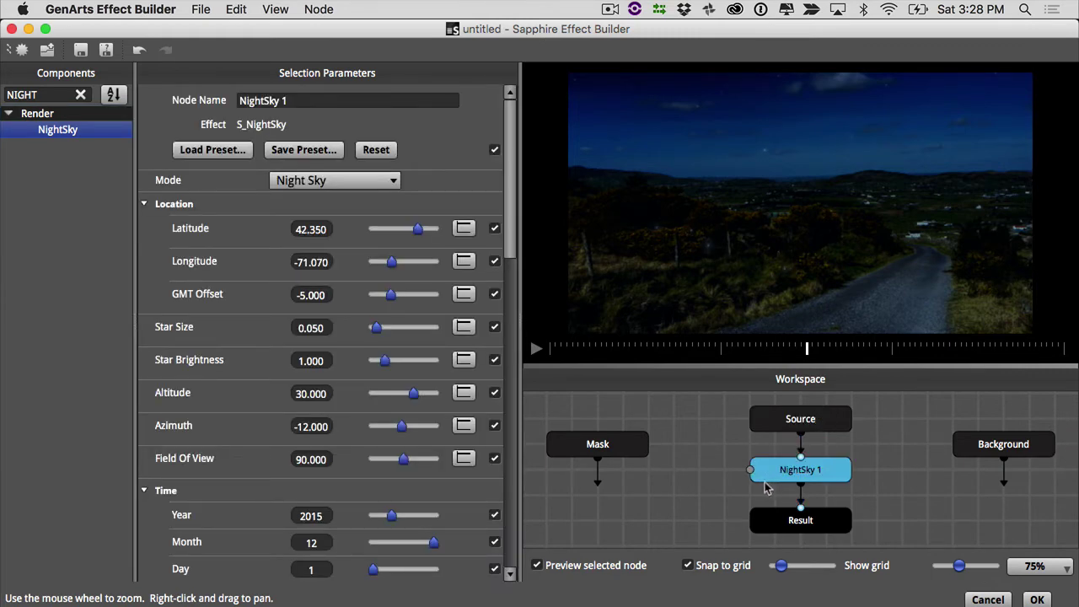
# Set NightSky's Combine option to Stars Only
pyautogui.moveTo(512, 196); pyautogui.dragTo(537, 579)
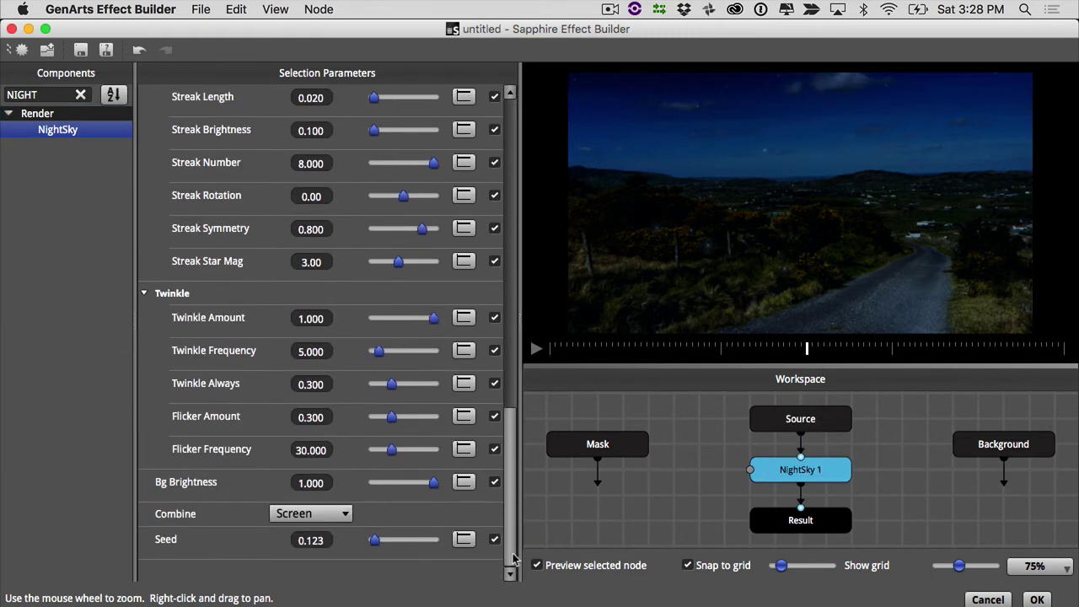
pyautogui.click(306, 516)
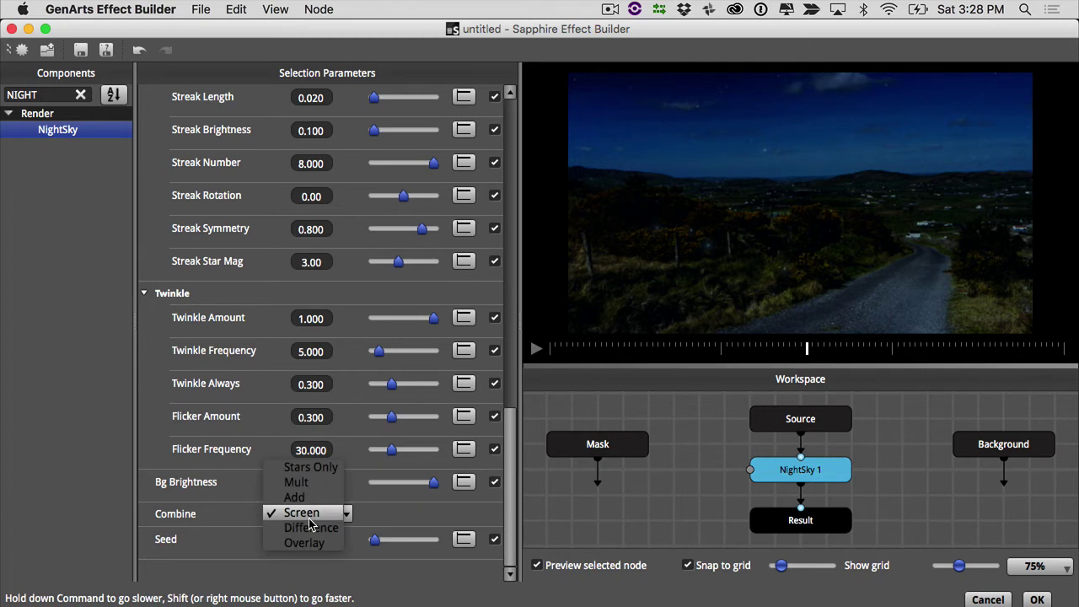
pyautogui.click(319, 470)
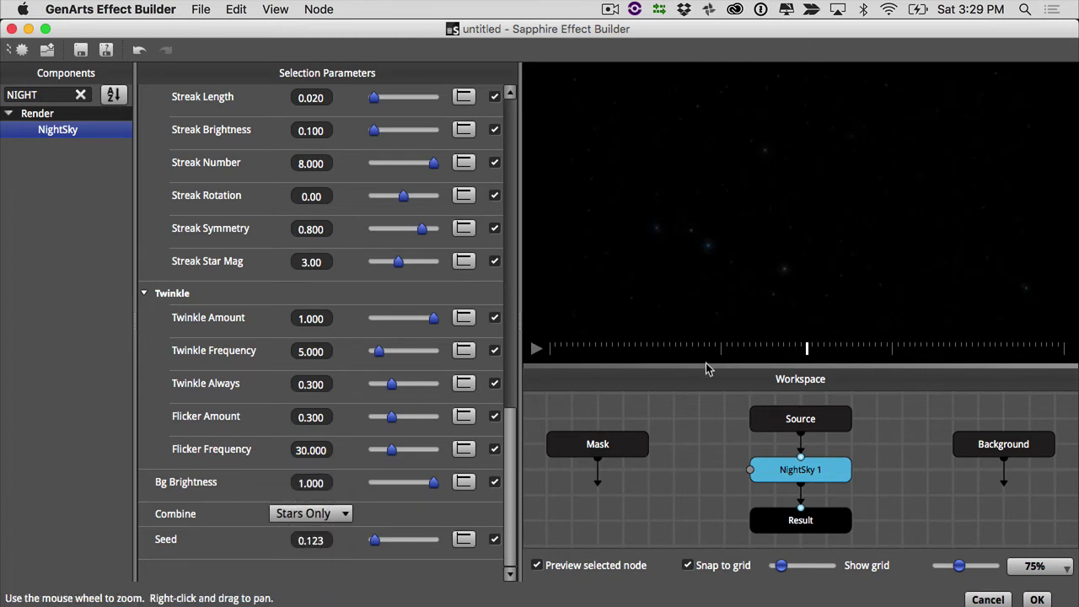
# Switch the sky mode to Night Sky Locations with Los Angeles as the location
pyautogui.moveTo(509, 486); pyautogui.dragTo(483, 101)
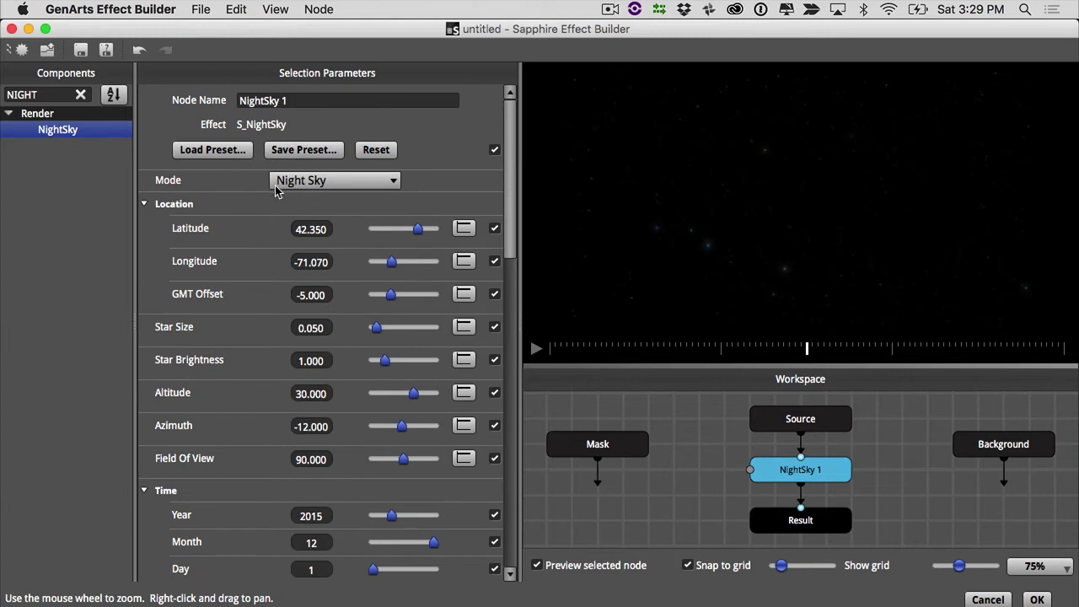
pyautogui.click(374, 182)
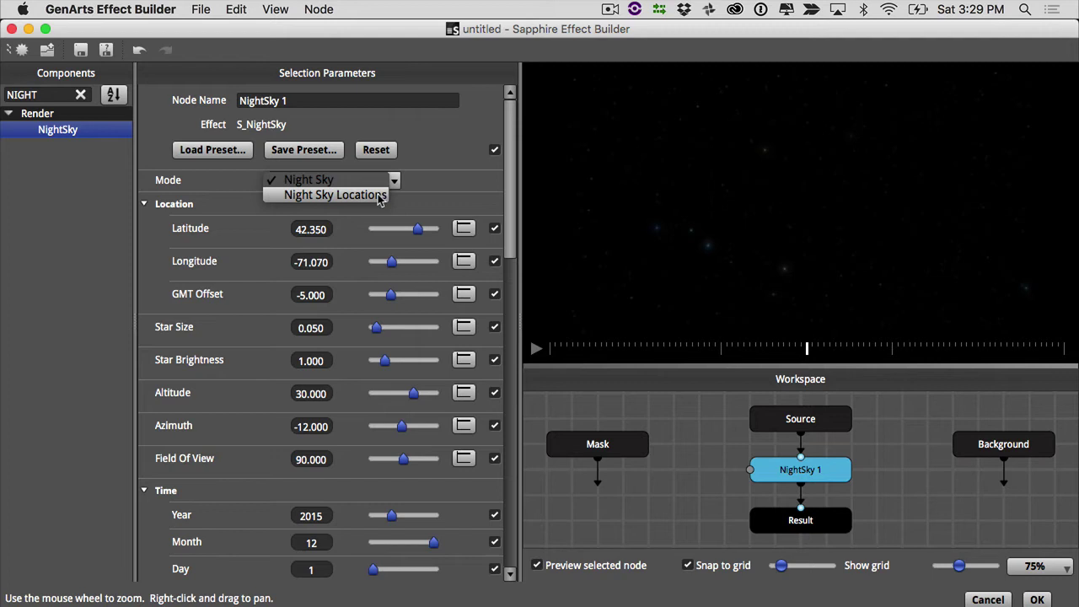
pyautogui.click(378, 196)
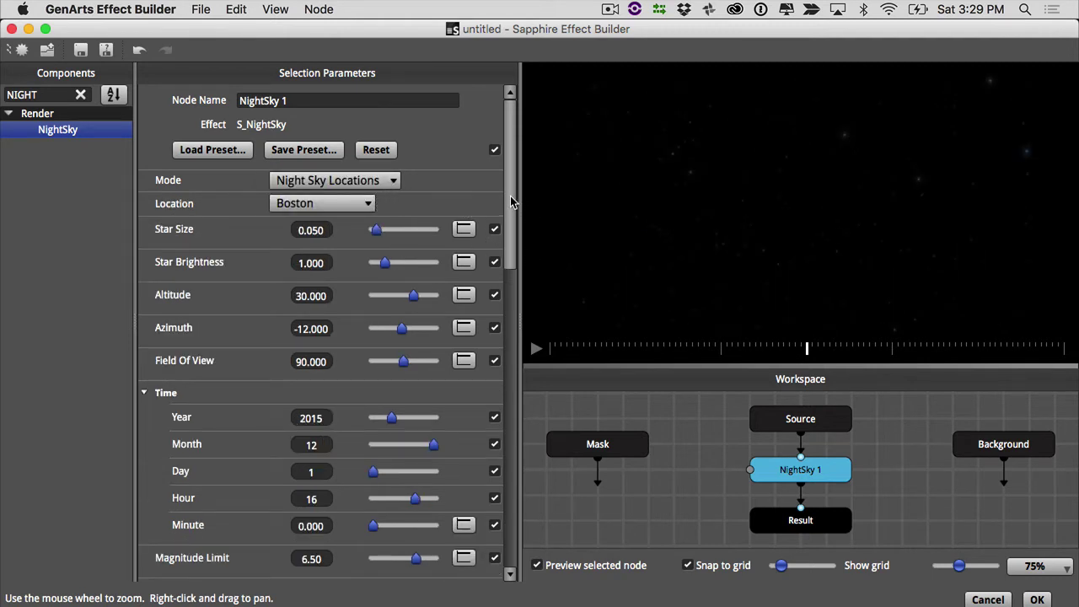
pyautogui.scroll(-3, 510, 217)
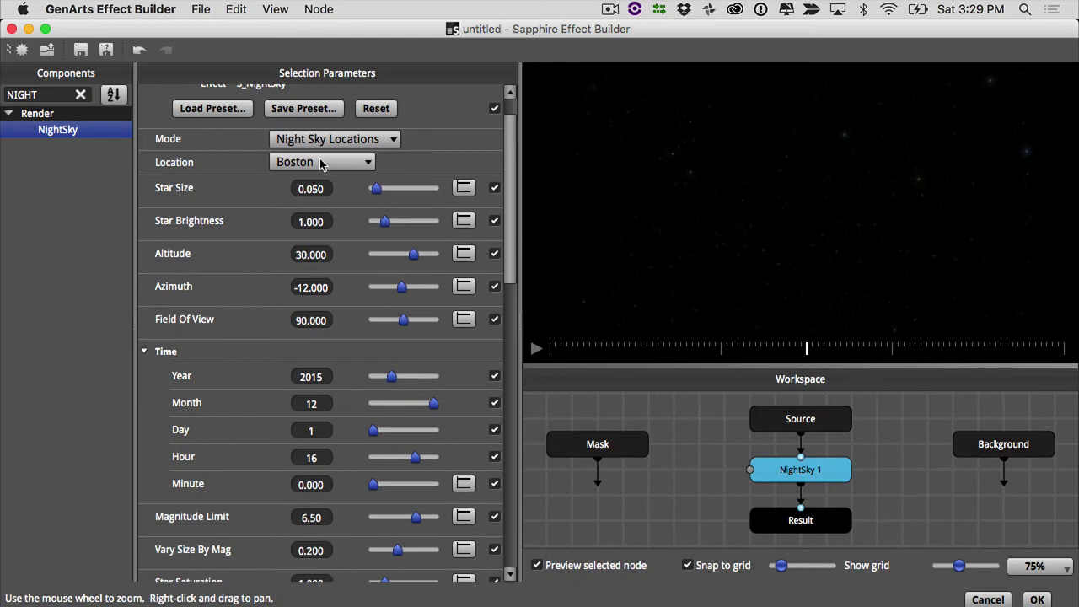
pyautogui.click(334, 163)
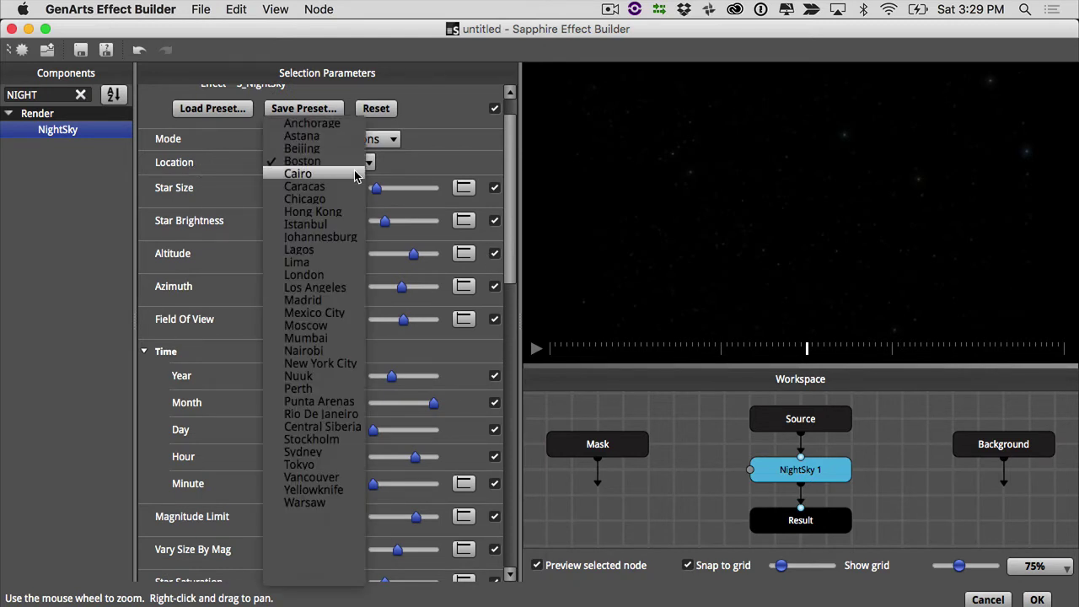
pyautogui.click(337, 300)
pyautogui.click(308, 161)
pyautogui.click(309, 192)
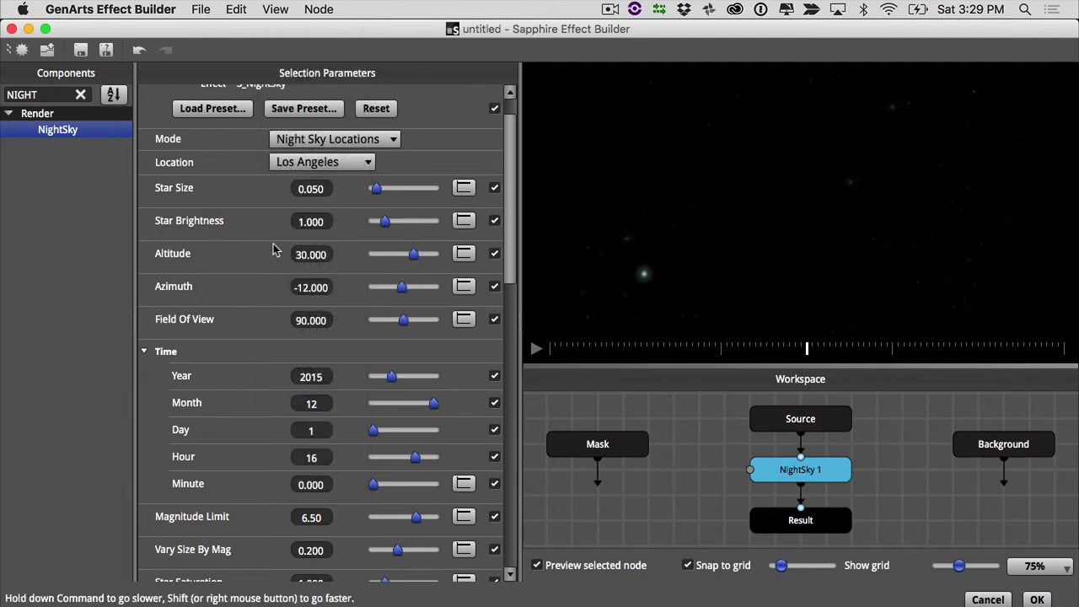
# Raise star brightness to 1.970 and adjust the sky altitude and azimuth to -10.909
pyautogui.moveTo(375, 222); pyautogui.dragTo(401, 228)
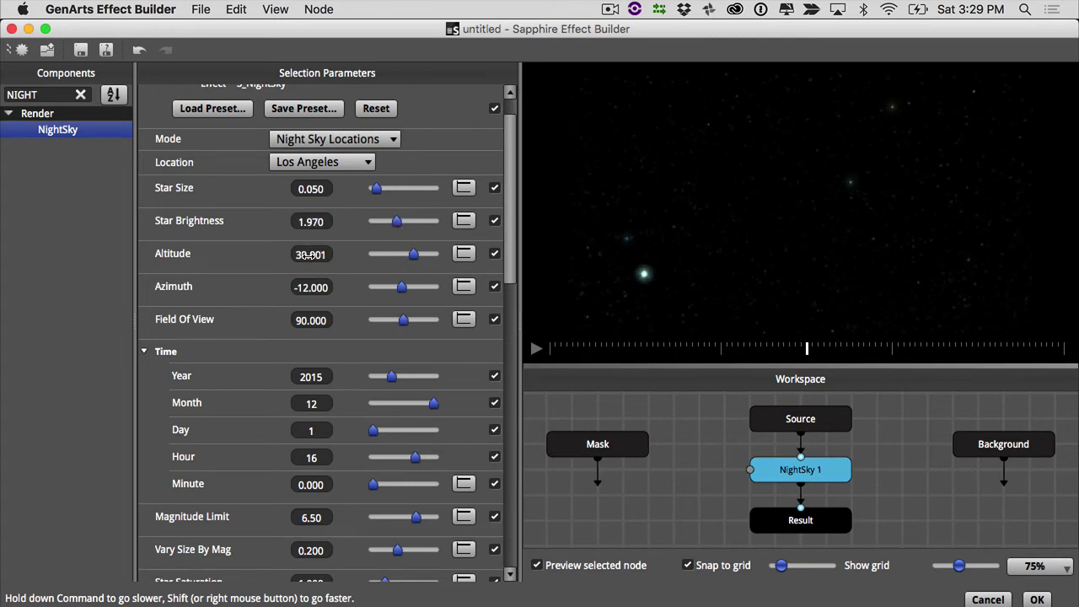
pyautogui.moveTo(328, 255); pyautogui.dragTo(449, 300)
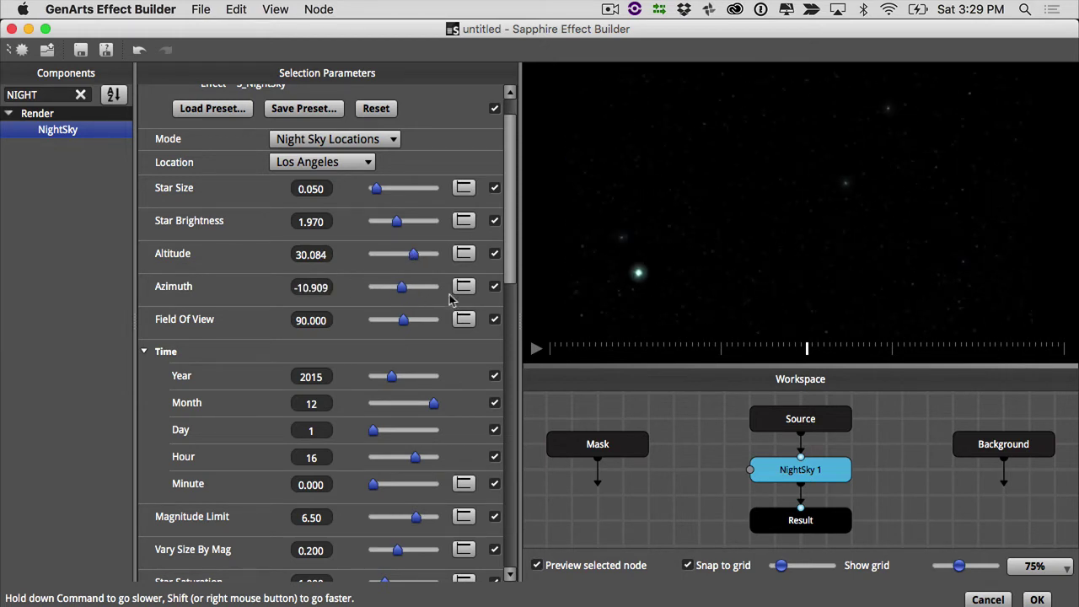
pyautogui.scroll(-5, 504, 279)
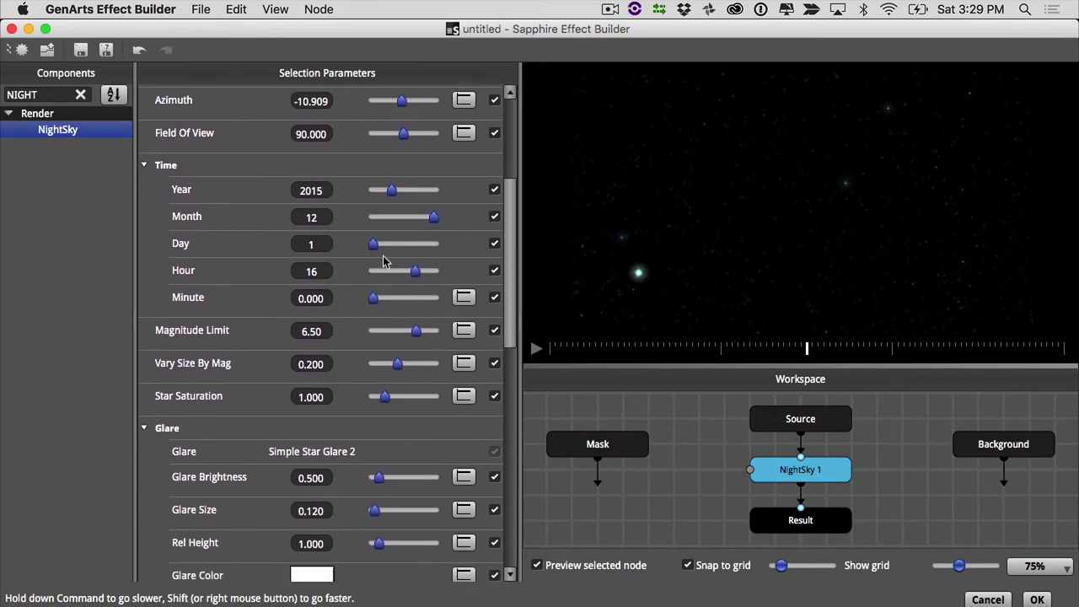
# Set the NightSky date to 24 September 2016
pyautogui.click(321, 190)
pyautogui.press('Right')
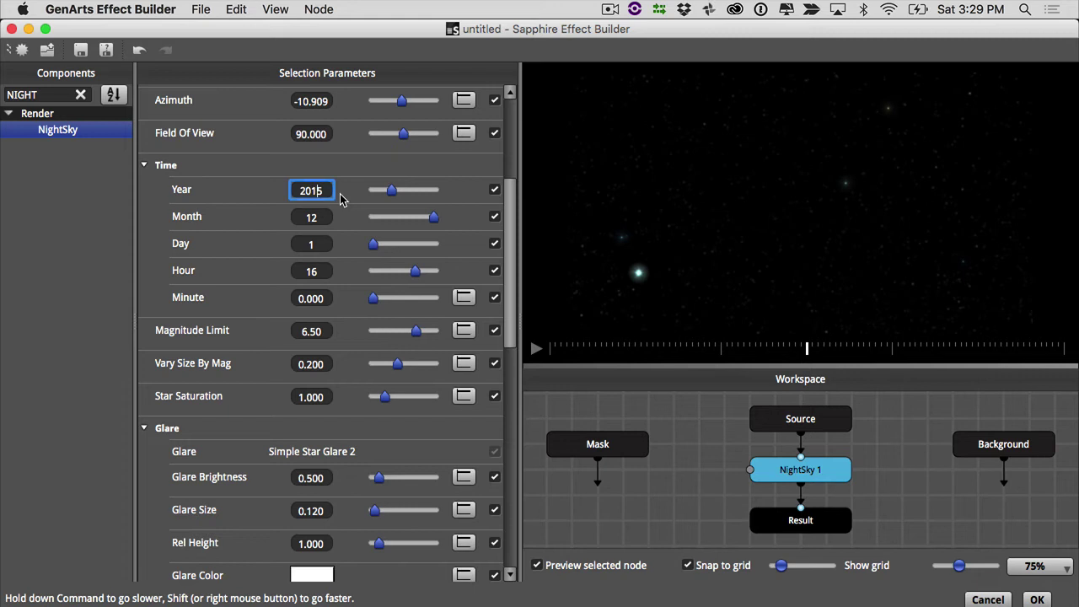
pyautogui.press('Return')
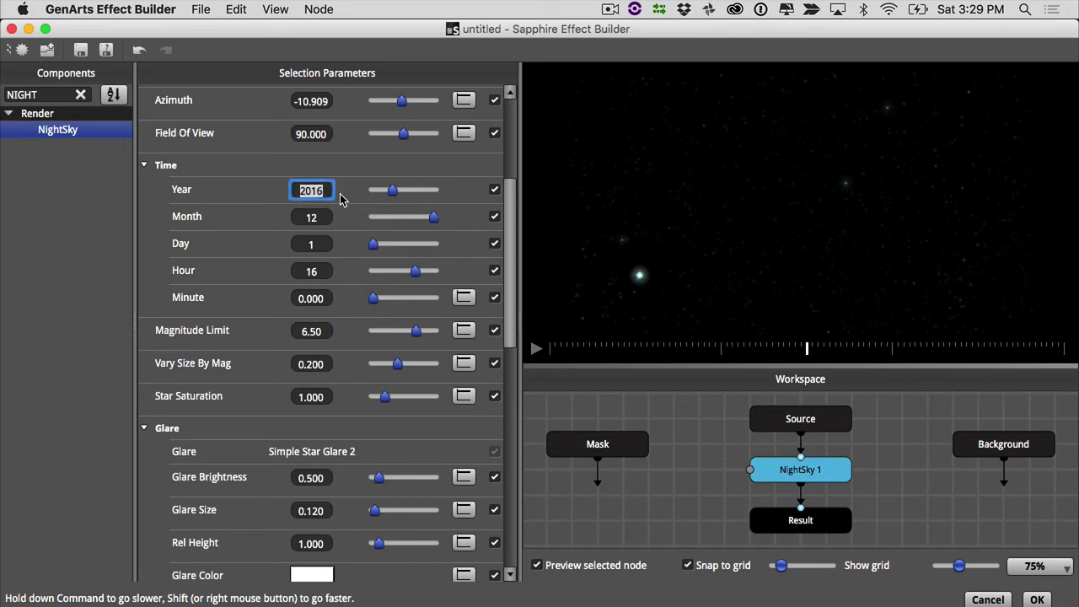
pyautogui.moveTo(324, 216); pyautogui.dragTo(309, 218)
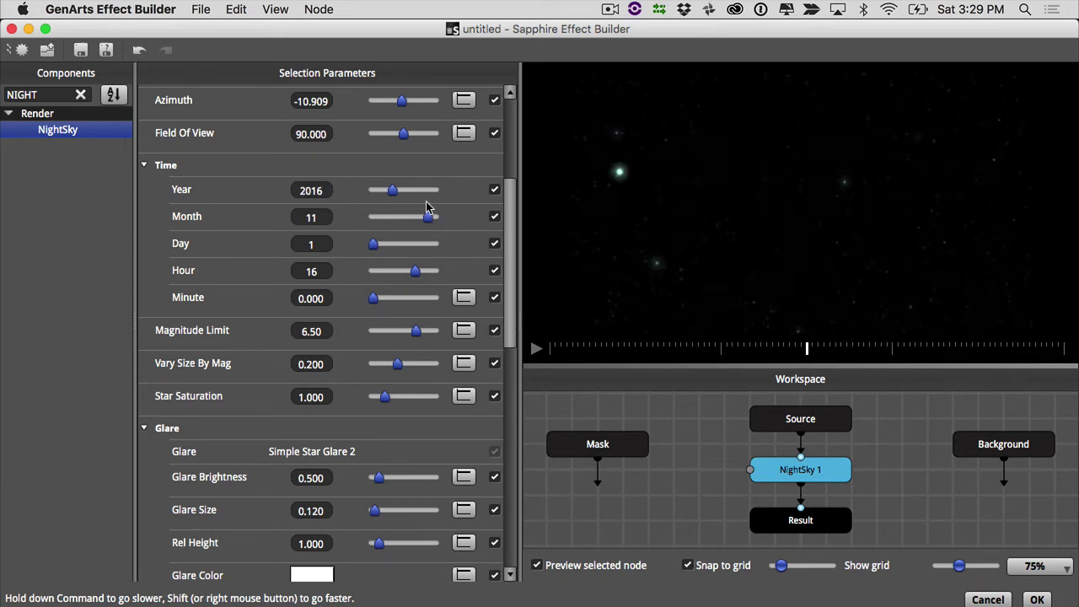
pyautogui.moveTo(426, 219); pyautogui.dragTo(416, 220)
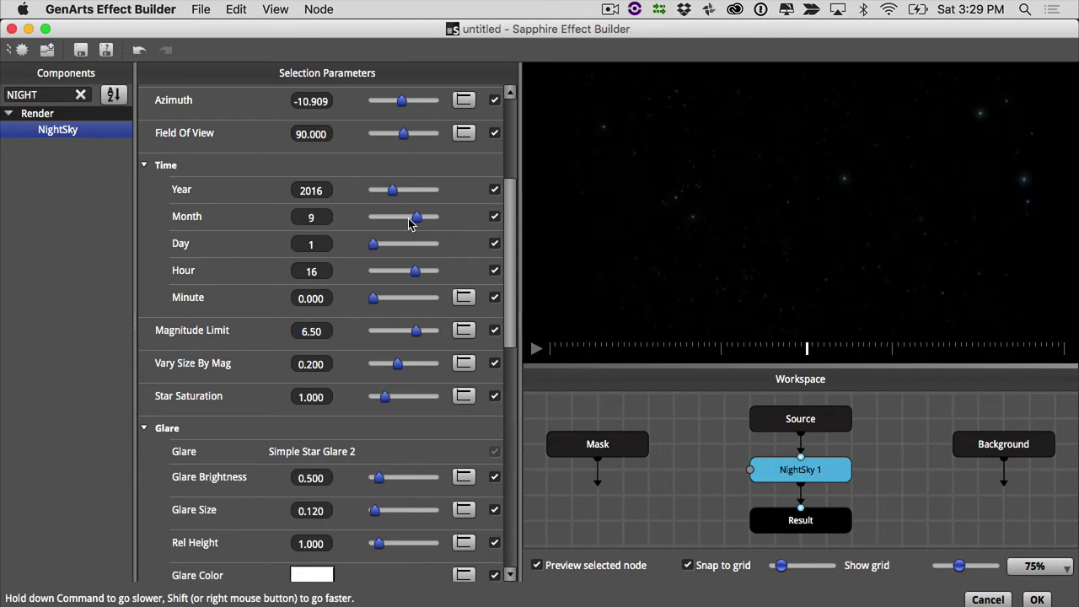
pyautogui.click(321, 244)
pyautogui.write('24')
pyautogui.press('Return')
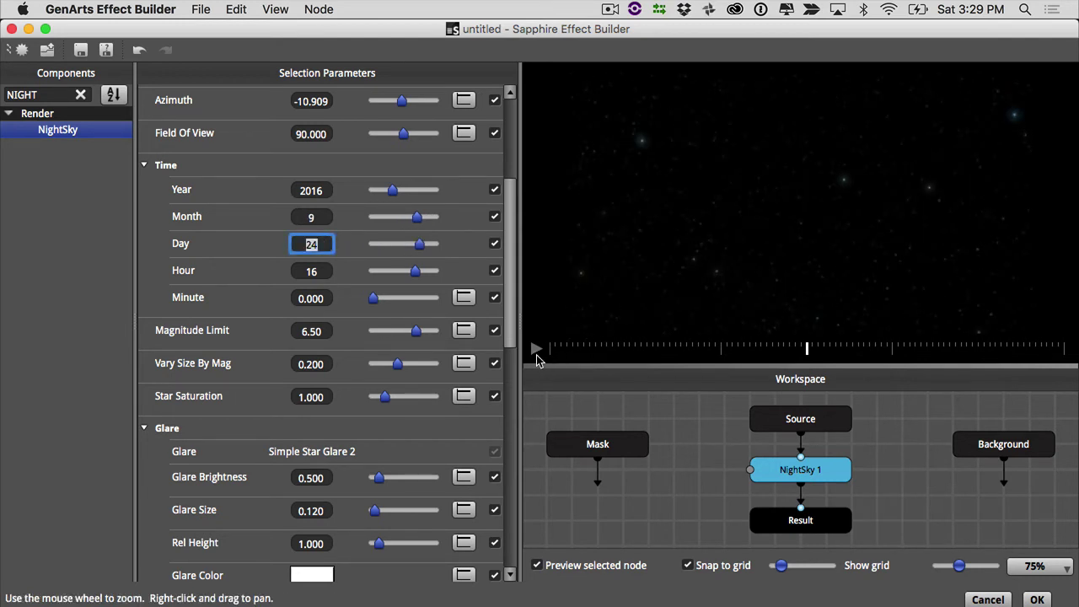
# Set the star Streak Length to 0.136 and adjust the streak brightness
pyautogui.moveTo(513, 346); pyautogui.dragTo(515, 455)
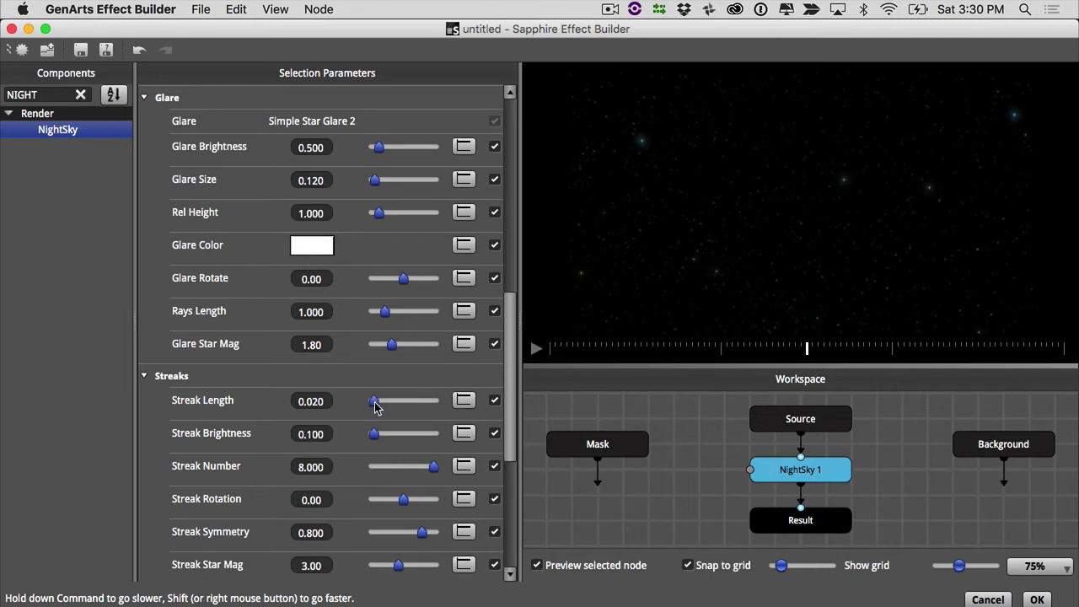
pyautogui.moveTo(376, 407); pyautogui.dragTo(421, 415)
pyautogui.moveTo(377, 444)
pyautogui.mouseDown()
pyautogui.moveTo(632, 323)
pyautogui.moveTo(939, 202)
pyautogui.moveTo(437, 439)
pyautogui.moveTo(377, 451)
pyautogui.mouseUp()
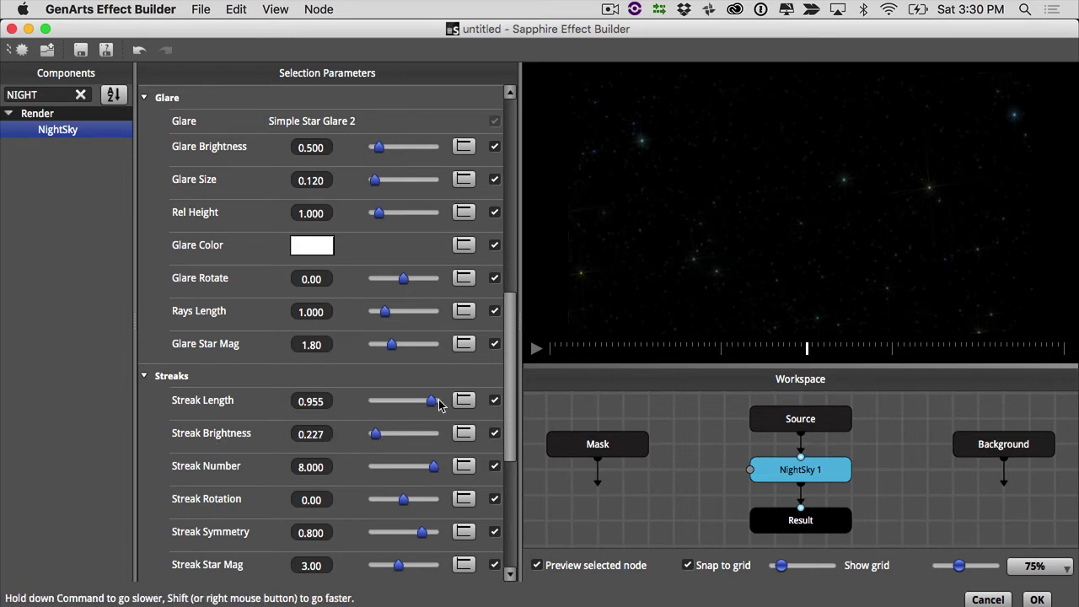
pyautogui.moveTo(435, 405); pyautogui.dragTo(390, 410)
pyautogui.scroll(-8, 516, 406)
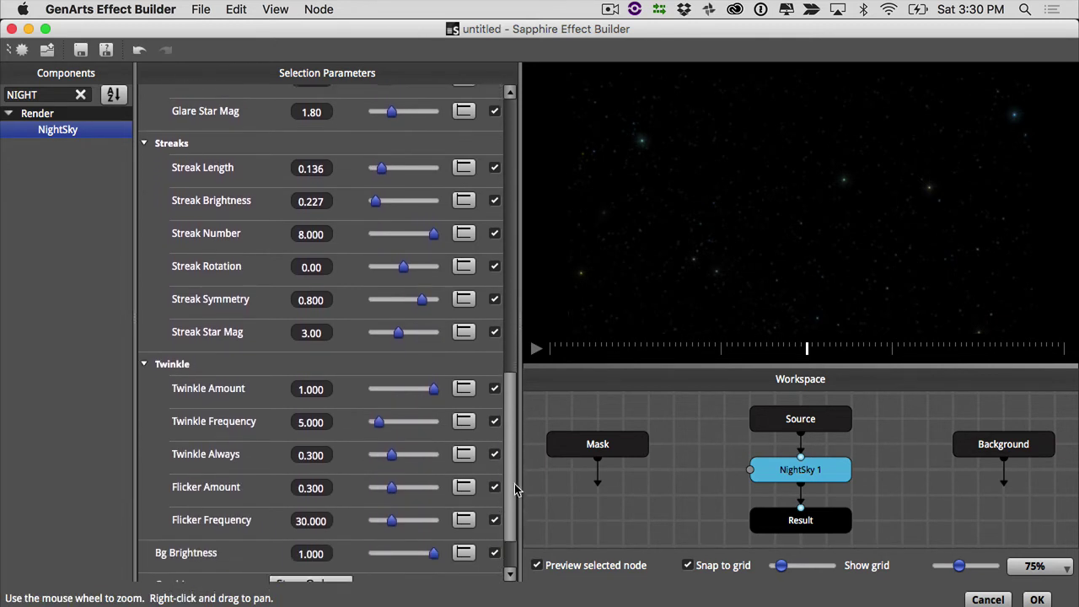
# Lower twinkle amount to 0.424, frequency to 0.856 and flicker to 6.155, previewing playback
pyautogui.click(536, 348)
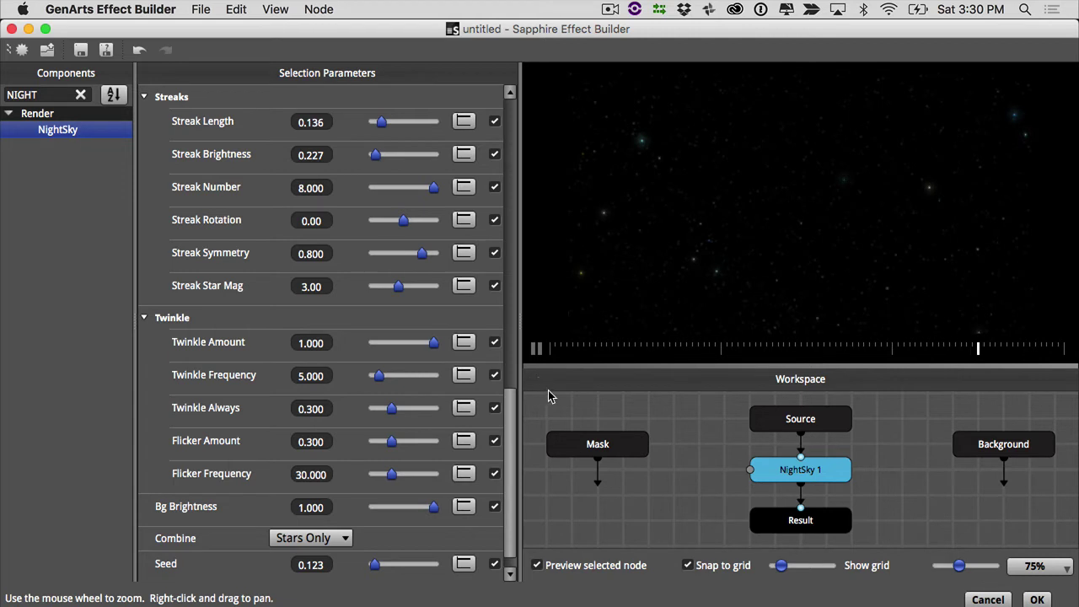
pyautogui.click(537, 349)
pyautogui.moveTo(437, 351); pyautogui.dragTo(390, 349)
pyautogui.moveTo(314, 376); pyautogui.dragTo(289, 391)
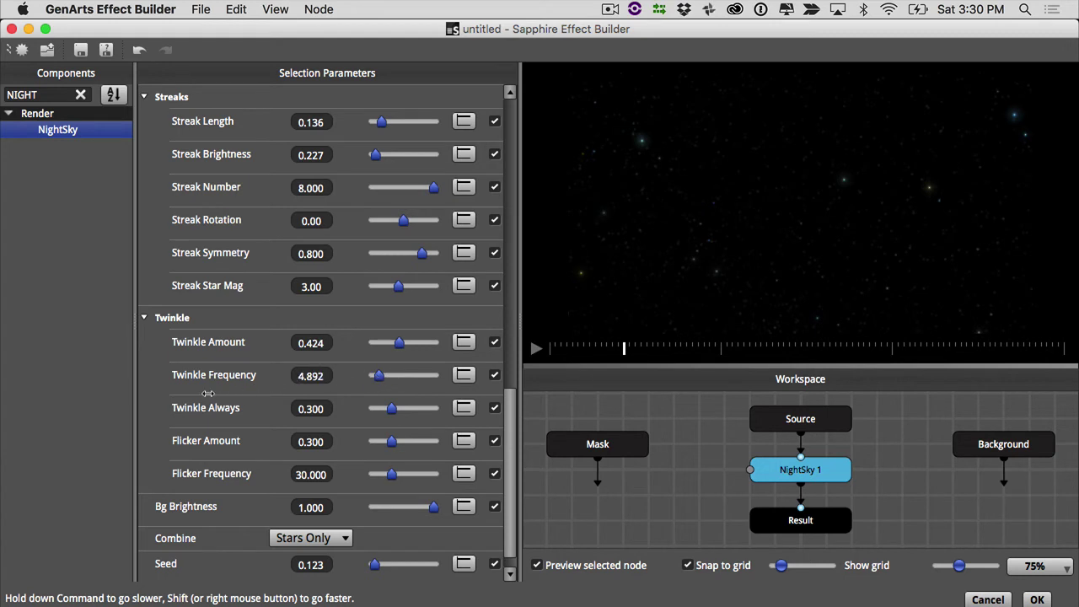
pyautogui.moveTo(378, 376); pyautogui.dragTo(295, 411)
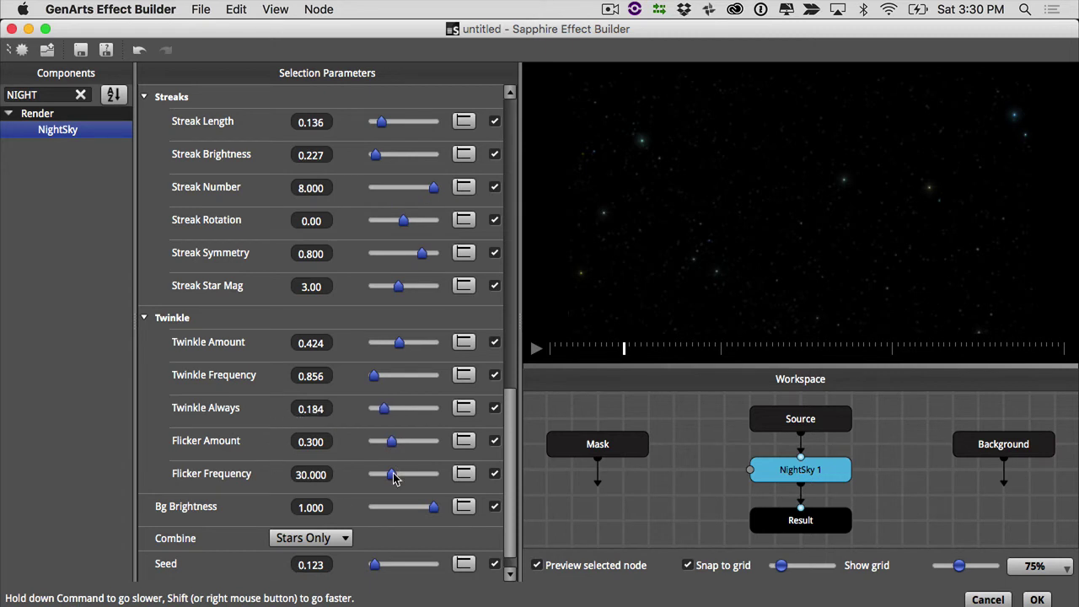
pyautogui.moveTo(392, 479); pyautogui.dragTo(376, 479)
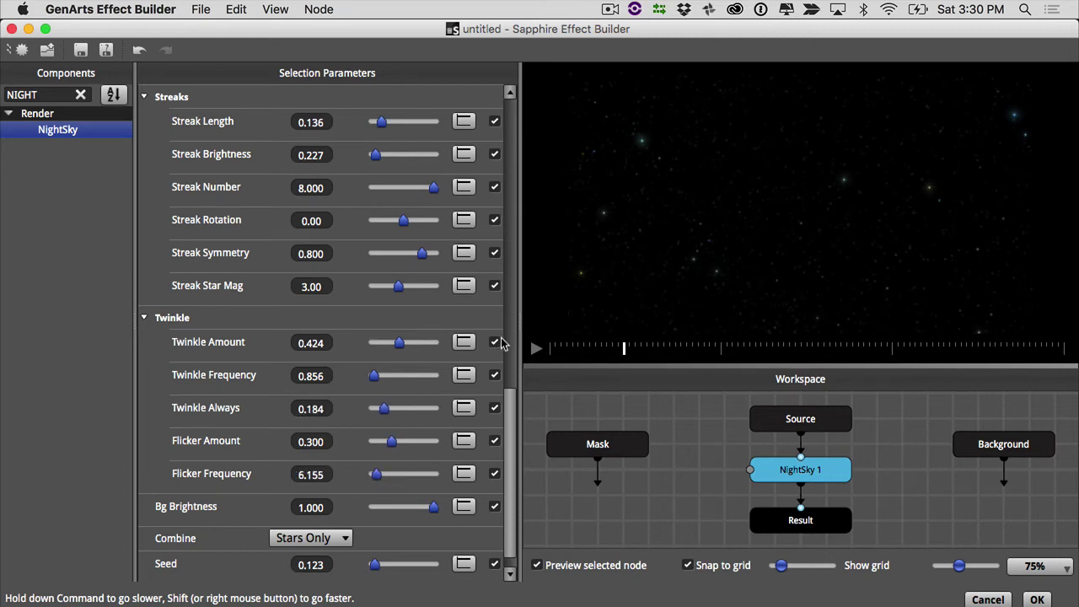
pyautogui.click(536, 349)
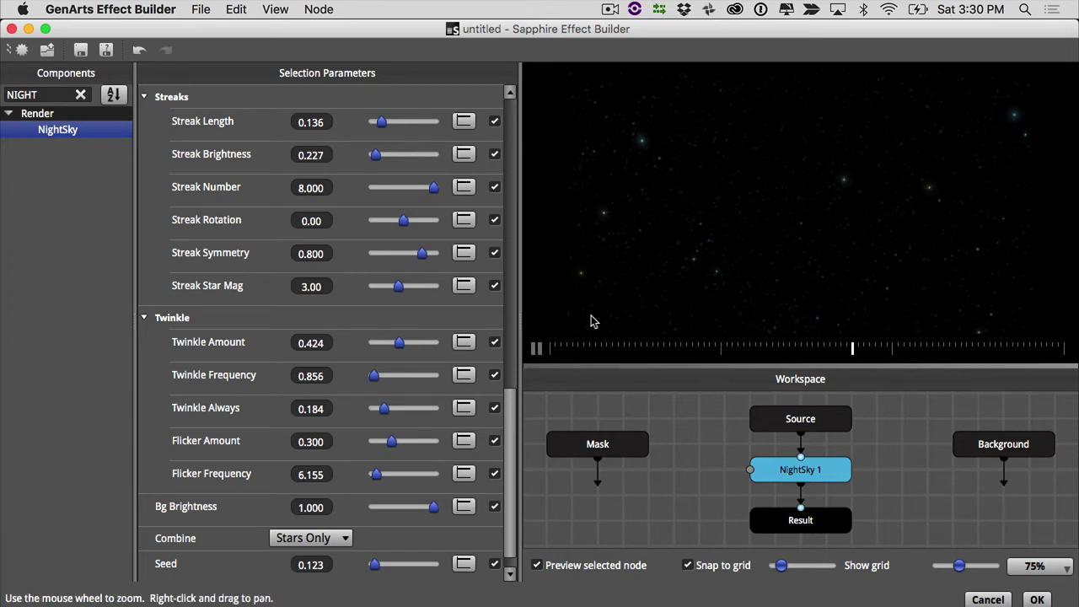
pyautogui.click(540, 351)
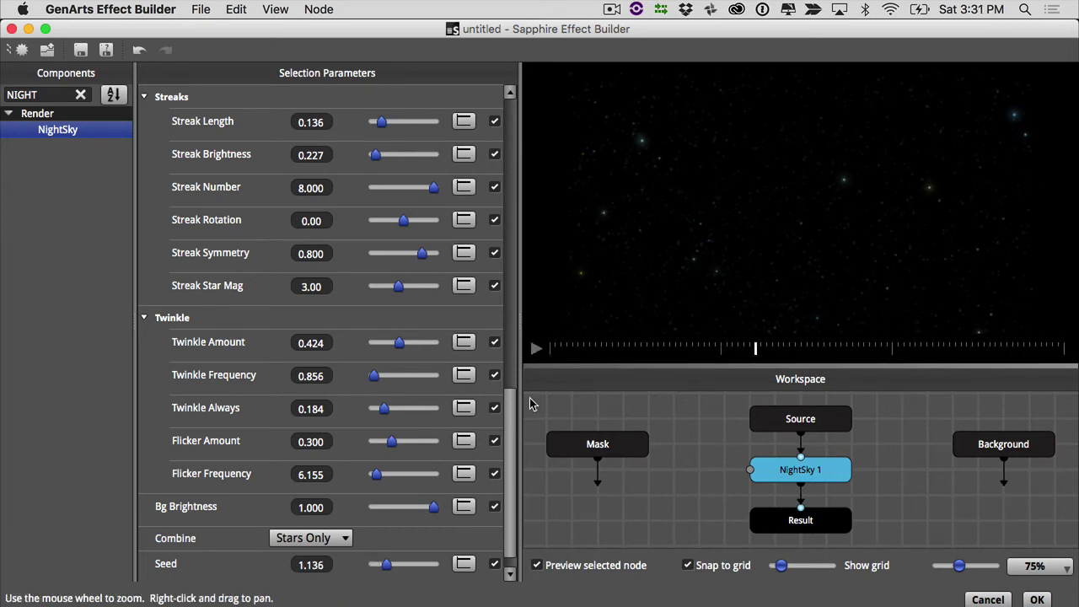
# Move the Source and NightSky 1 nodes up to make room
pyautogui.click(763, 413)
pyautogui.keyDown('shift'); pyautogui.click(818, 471); pyautogui.keyUp('shift')
pyautogui.moveTo(818, 470); pyautogui.dragTo(847, 444)
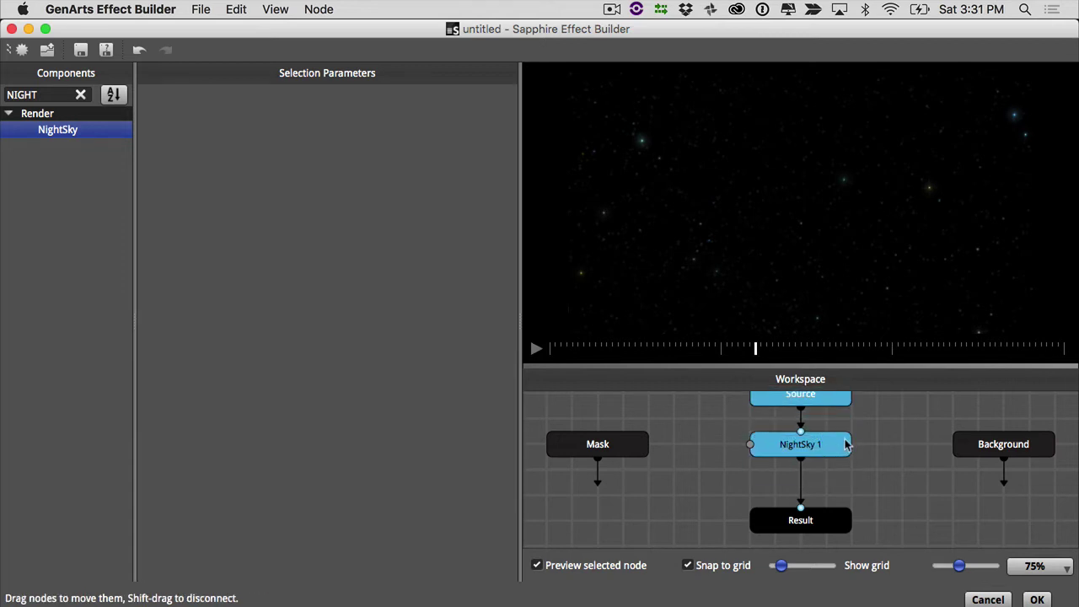
# Insert a Luna node after NightSky 1 and load its Full Moon preset
pyautogui.click(81, 93)
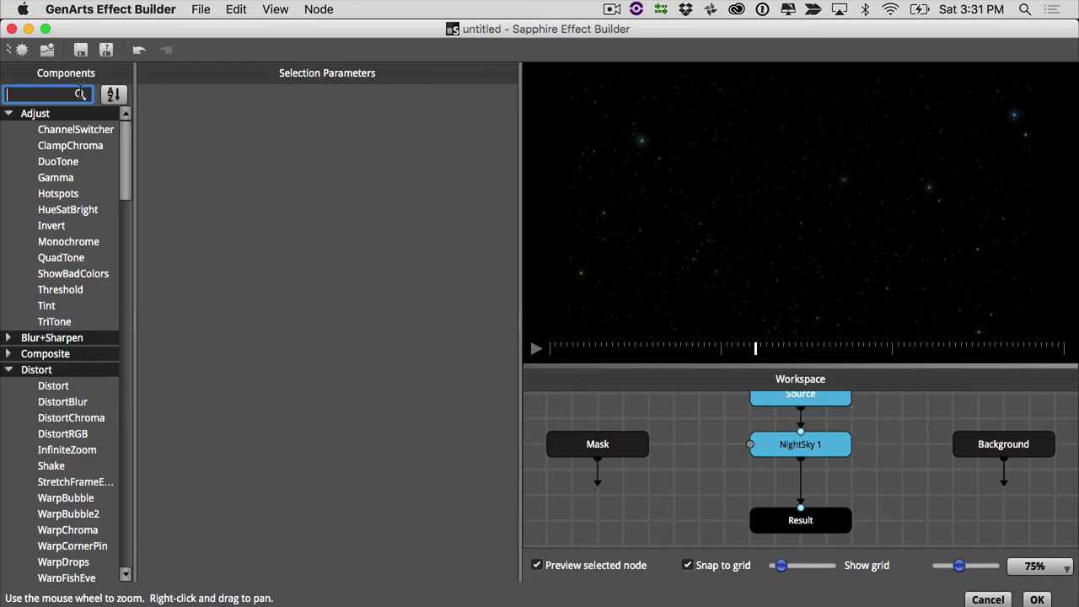
pyautogui.write('LUNA')
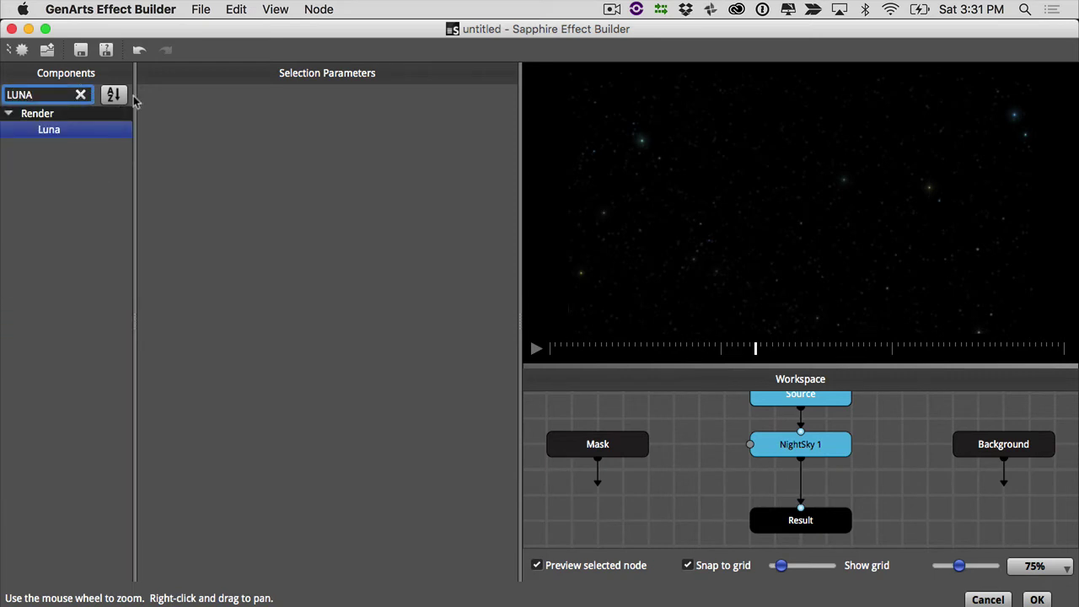
pyautogui.moveTo(79, 132); pyautogui.dragTo(809, 466)
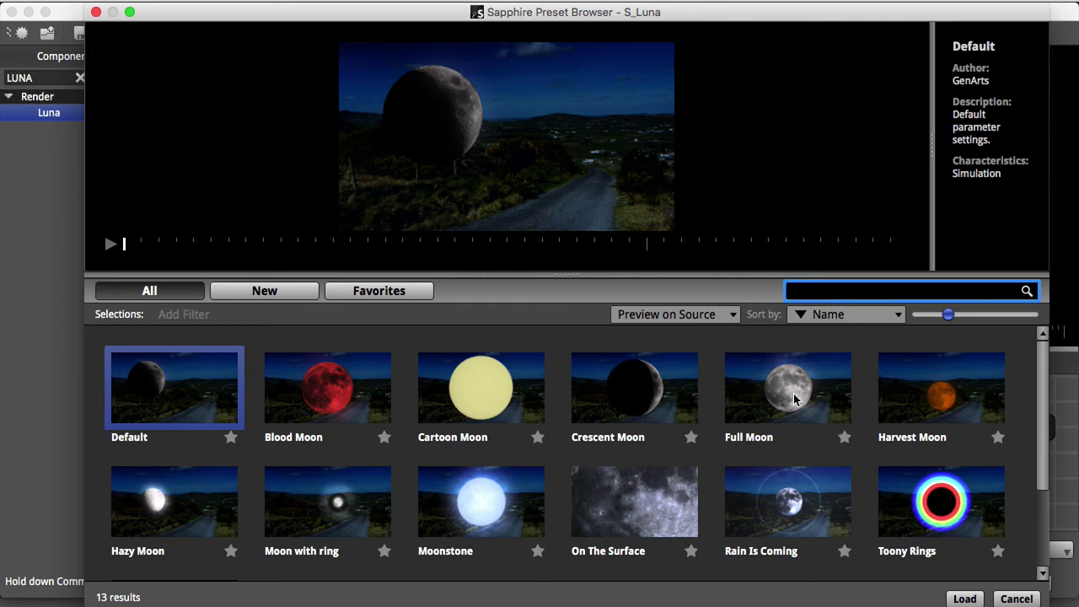
pyautogui.click(786, 418)
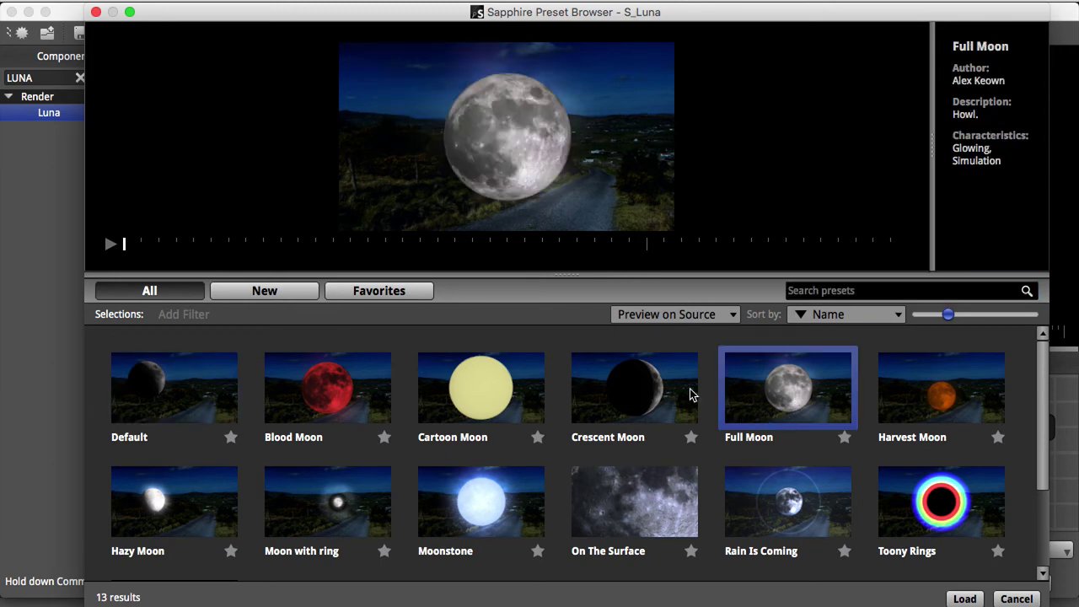
pyautogui.click(965, 599)
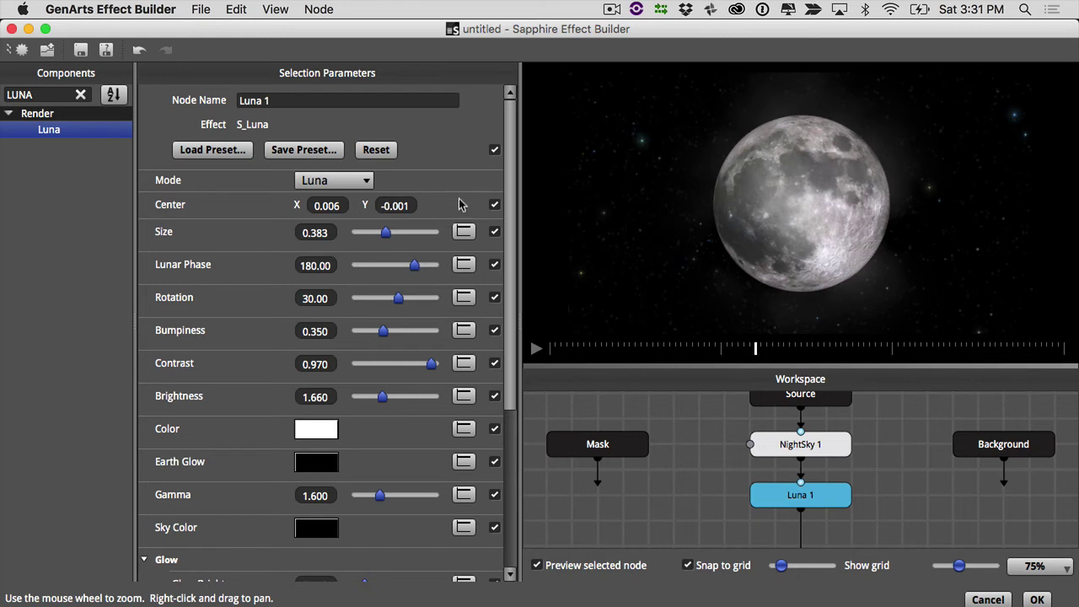
# Shrink the moon to size 0.081, centre it at 0.506, 0.399 and tint it light blue
pyautogui.moveTo(386, 237); pyautogui.dragTo(365, 244)
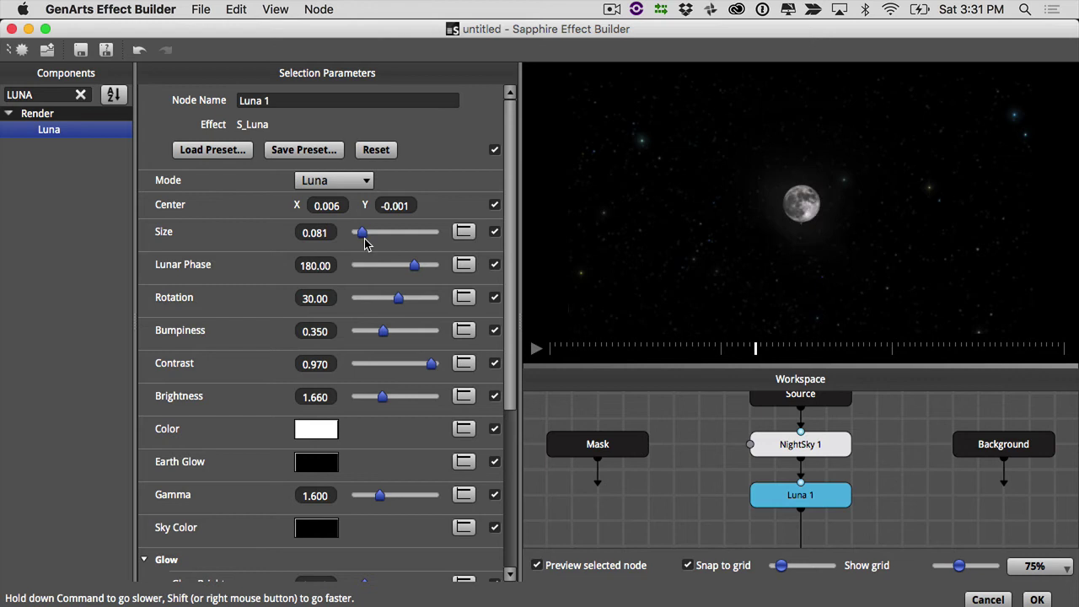
pyautogui.moveTo(379, 205); pyautogui.dragTo(423, 202)
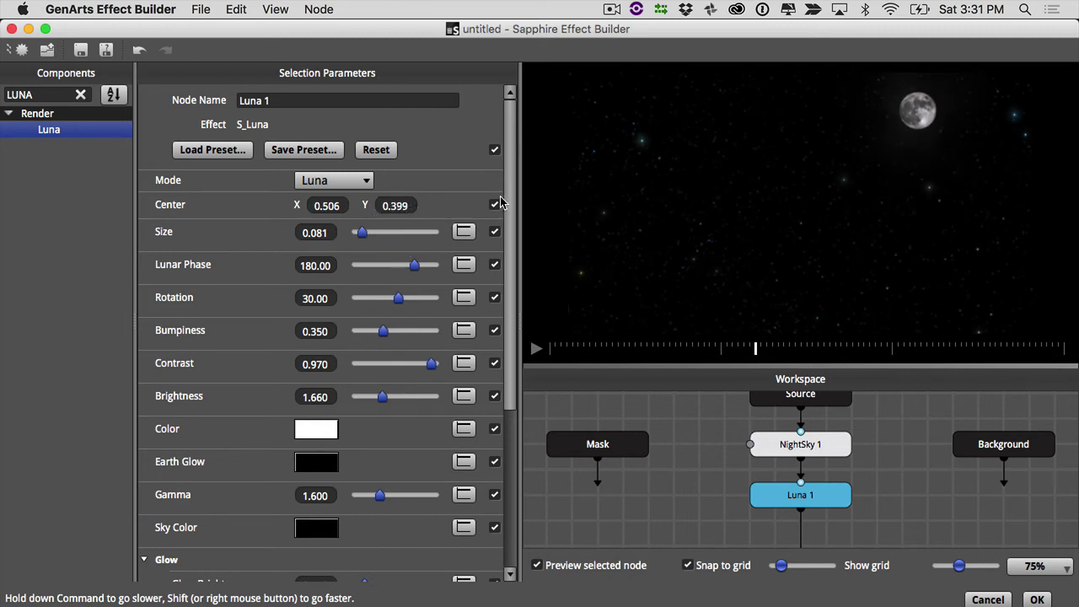
pyautogui.scroll(-2, 413, 396)
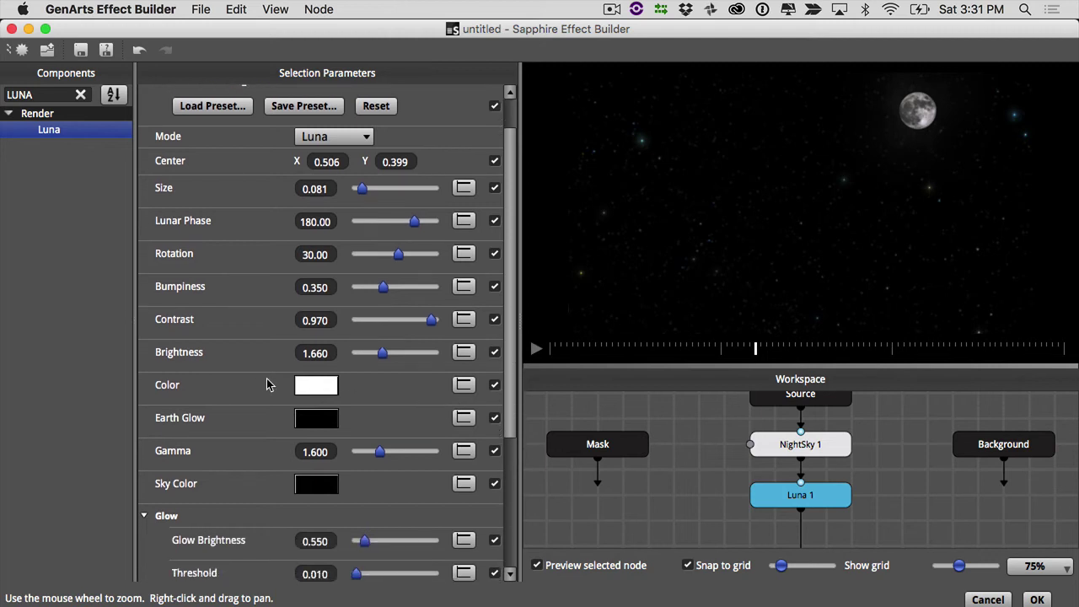
pyautogui.click(314, 385)
pyautogui.moveTo(331, 355); pyautogui.dragTo(314, 362)
pyautogui.click(462, 550)
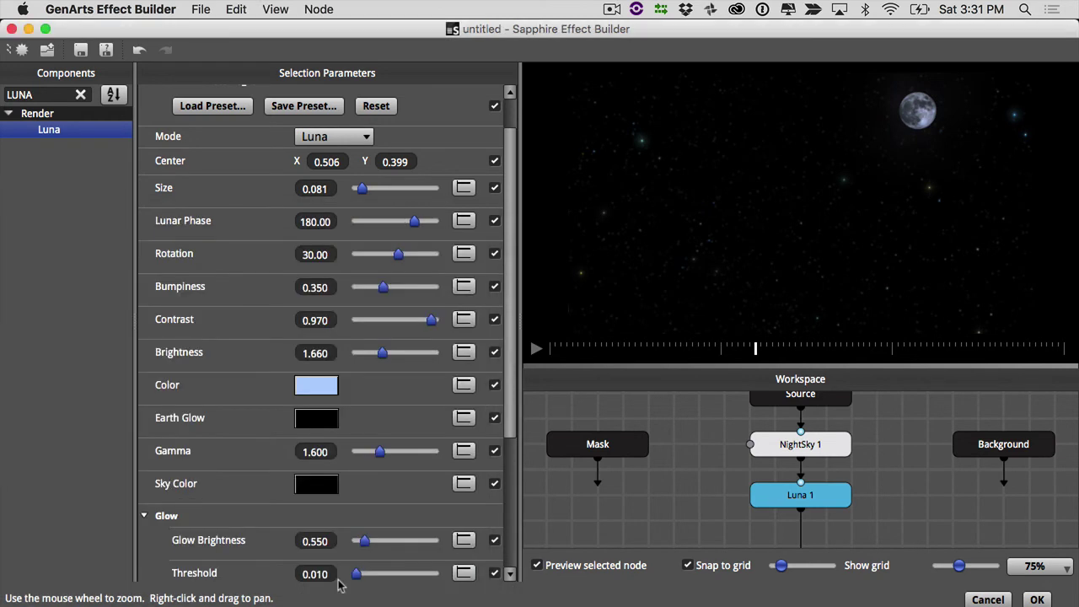
# Try a blue Earth Glow colour but leave Earth Glow black
pyautogui.scroll(-3, 510, 314)
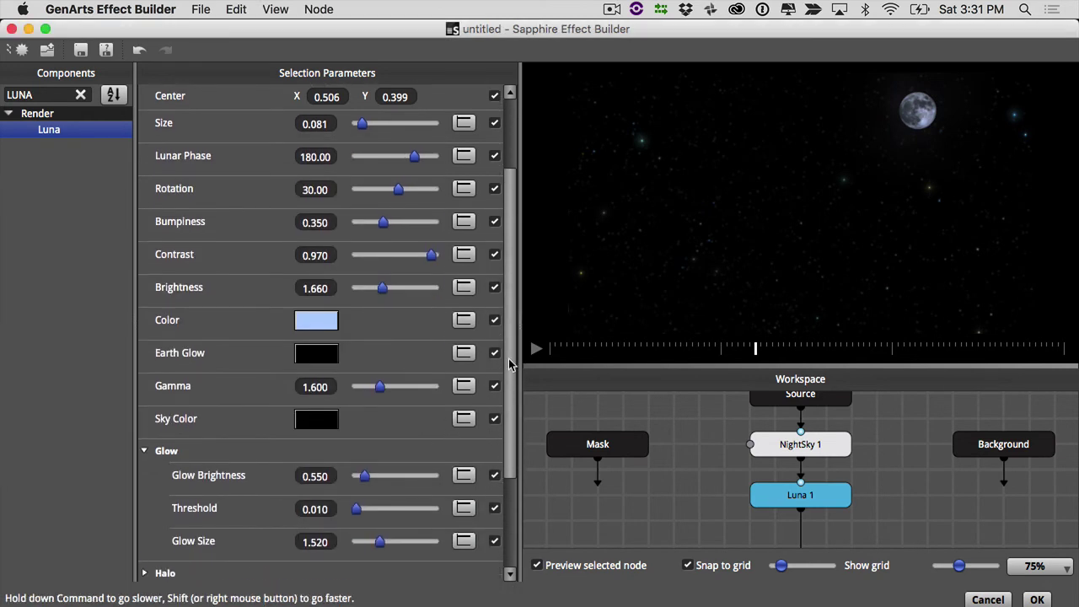
pyautogui.click(300, 327)
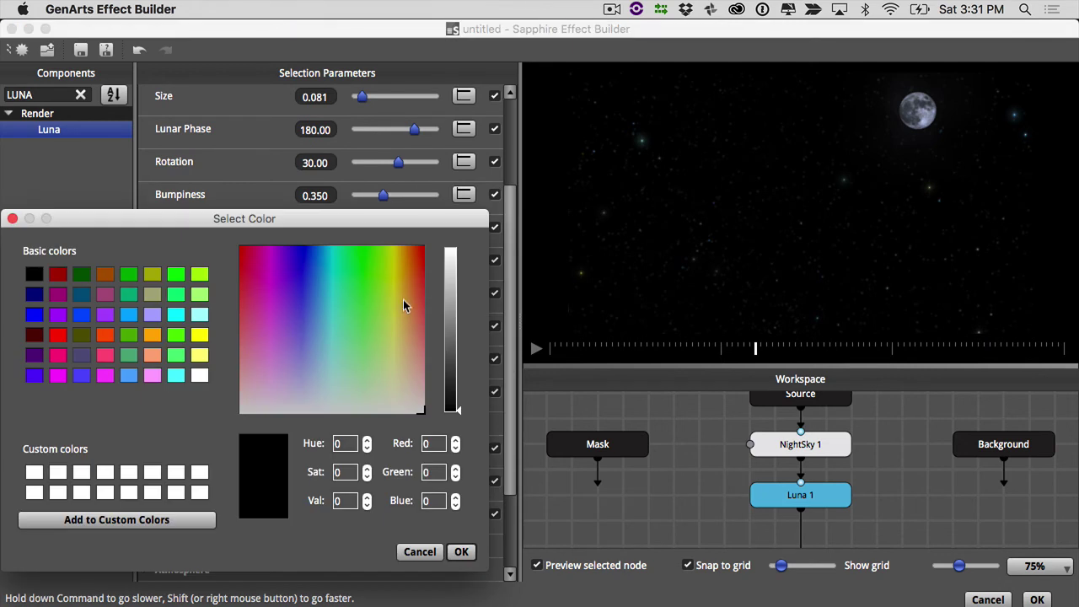
pyautogui.moveTo(332, 341); pyautogui.dragTo(253, 369)
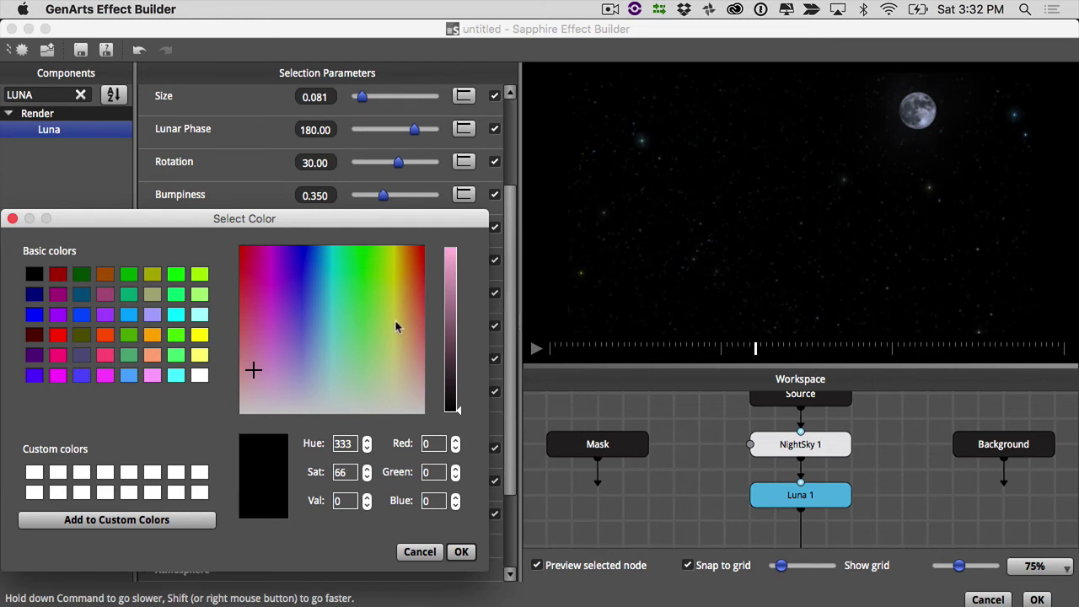
pyautogui.click(460, 554)
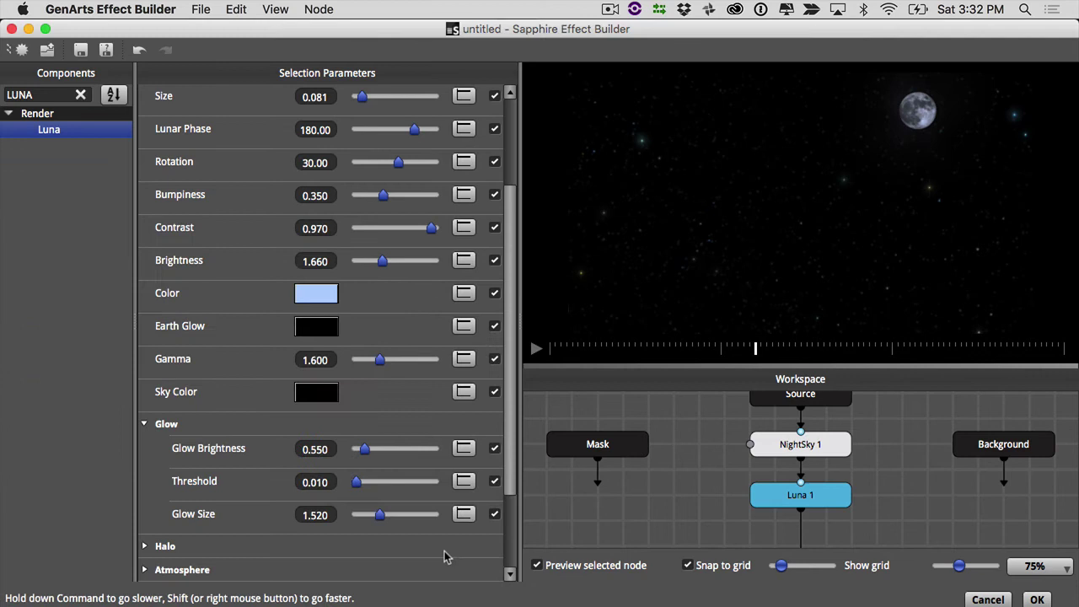
# Raise the moon's Glow Brightness to 1.163, add a faint 0.012 Halo Brightness, and accept the effect
pyautogui.scroll(-2, 509, 408)
pyautogui.moveTo(509, 413); pyautogui.dragTo(507, 485)
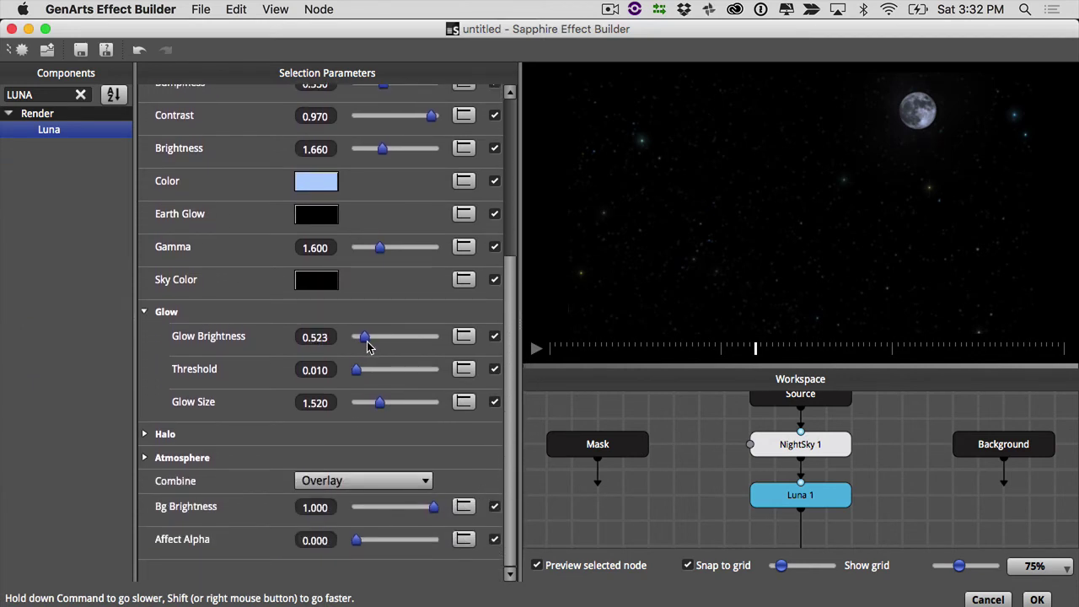
pyautogui.moveTo(366, 346); pyautogui.dragTo(377, 343)
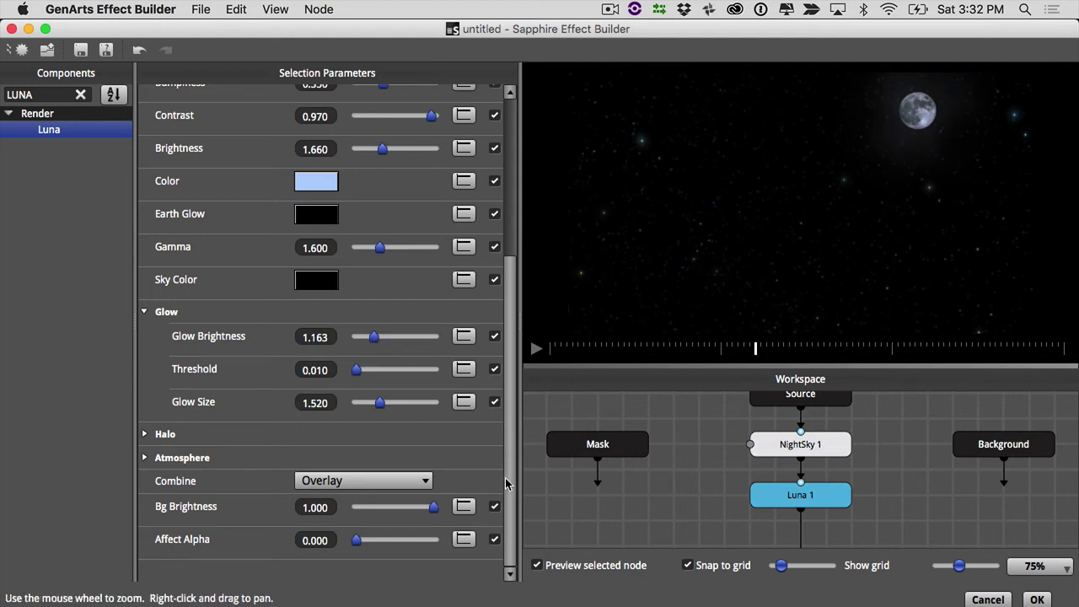
pyautogui.click(144, 434)
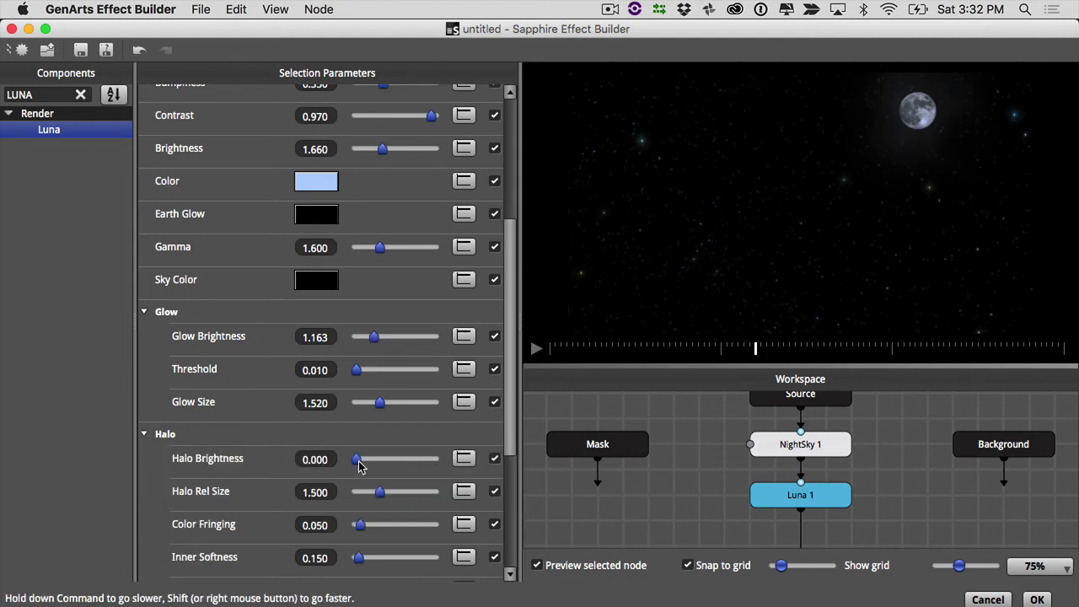
pyautogui.moveTo(358, 466)
pyautogui.mouseDown()
pyautogui.moveTo(380, 465)
pyautogui.moveTo(360, 469)
pyautogui.mouseUp()
pyautogui.click(1037, 600)
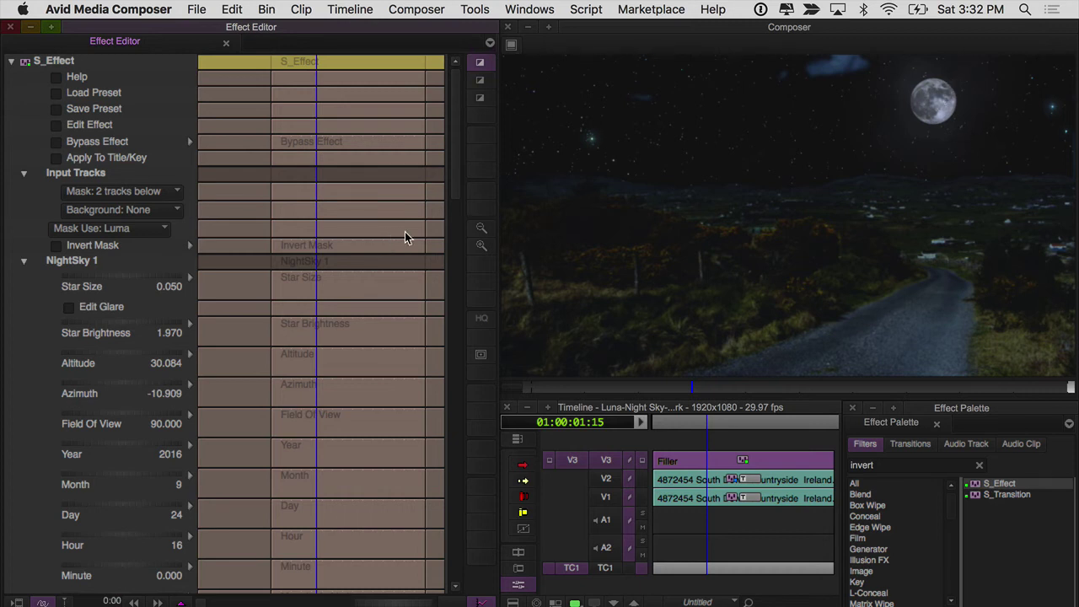
# Raise the Luna 1 moon's Brightness to 2.000 in the Effect Editor
pyautogui.click(24, 260)
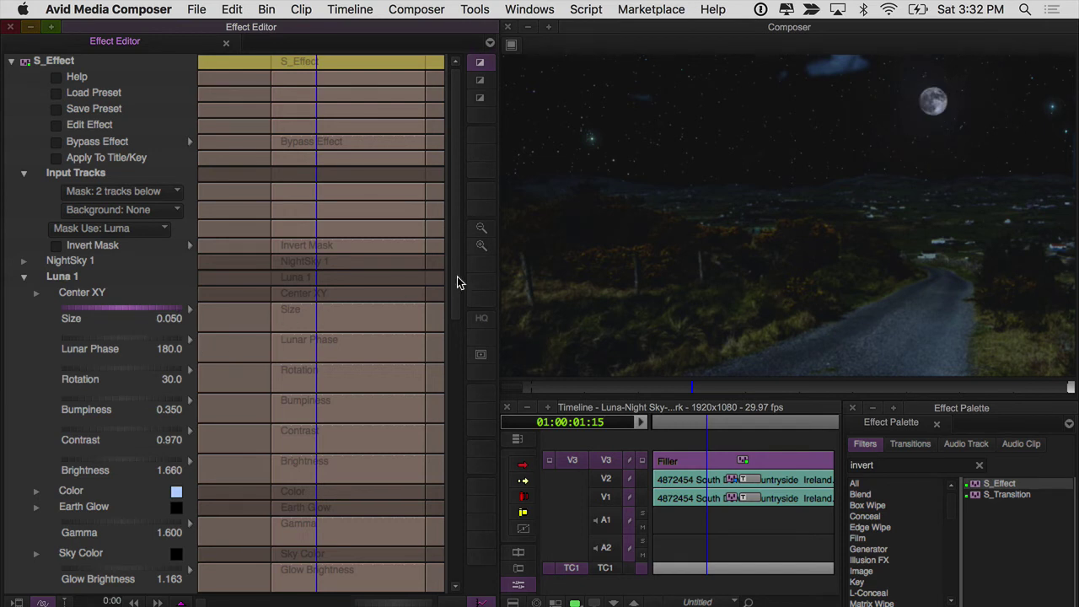
pyautogui.moveTo(459, 283); pyautogui.dragTo(458, 329)
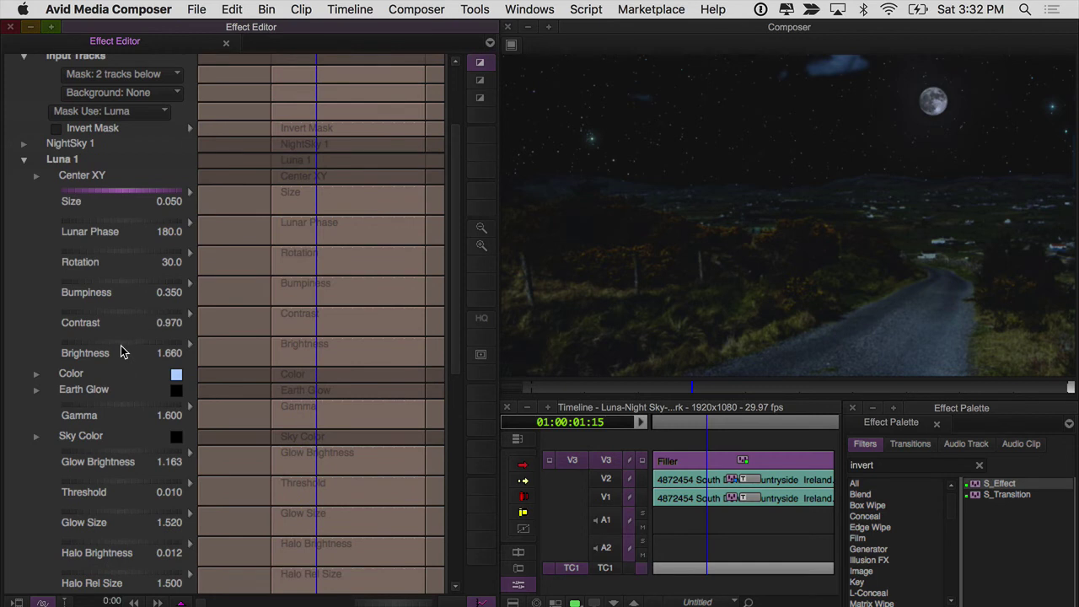
pyautogui.moveTo(120, 352)
pyautogui.mouseDown()
pyautogui.moveTo(102, 346)
pyautogui.moveTo(114, 352)
pyautogui.mouseUp()
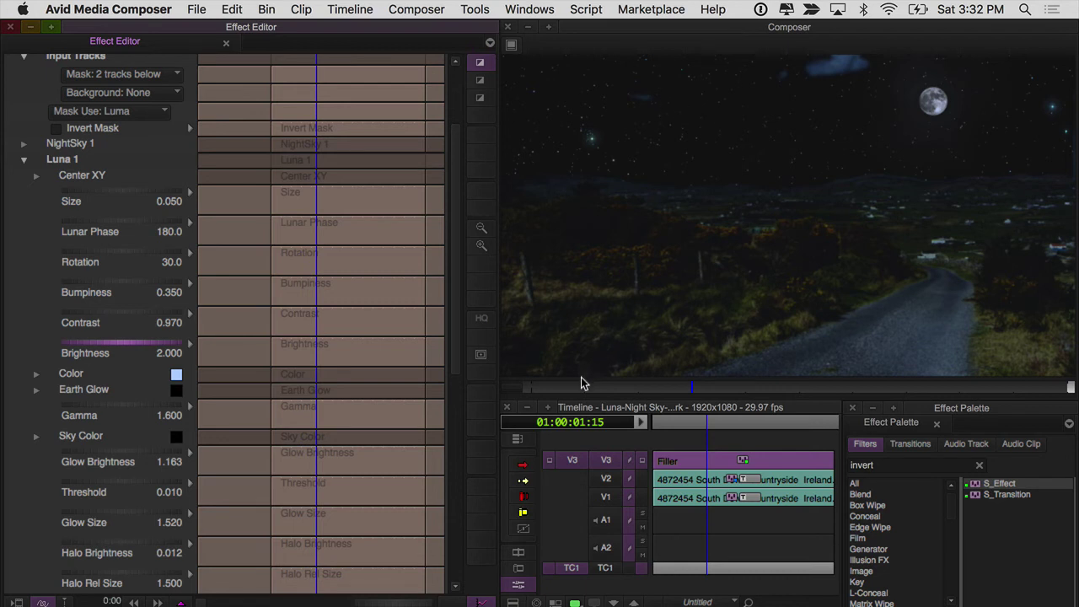
# Scrub through the clip from near the start to check the brighter moon
pyautogui.click(616, 387)
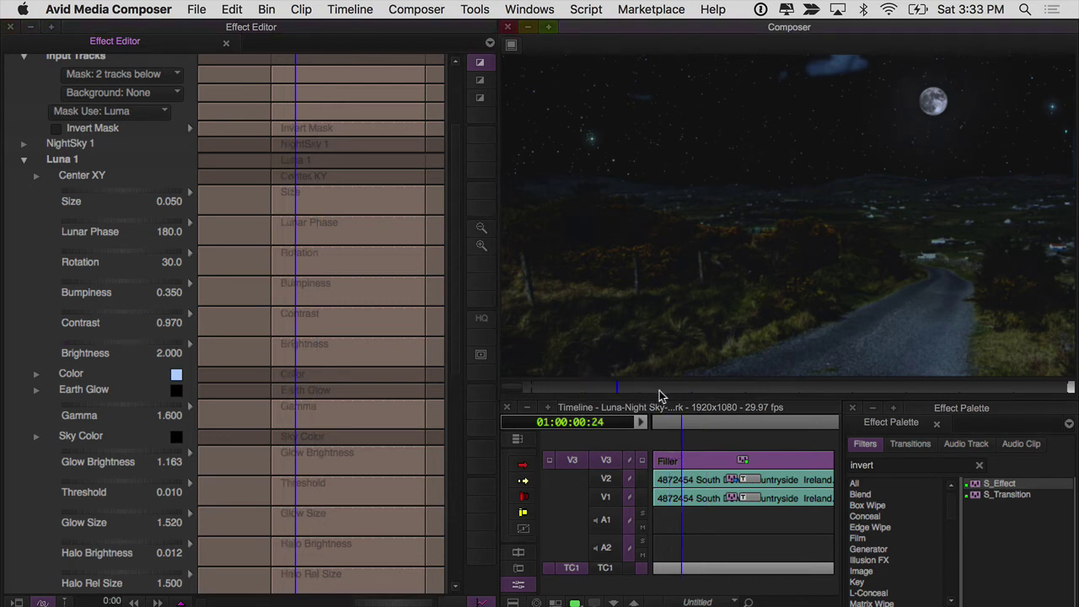
pyautogui.moveTo(661, 396); pyautogui.dragTo(688, 389)
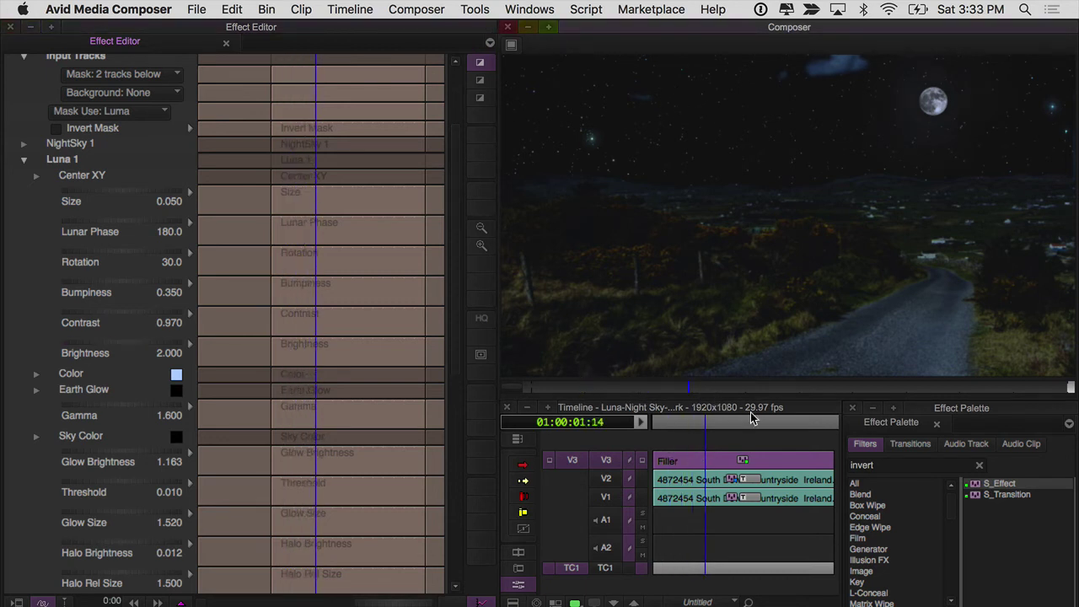
pyautogui.press('Right')
pyautogui.press('Right')
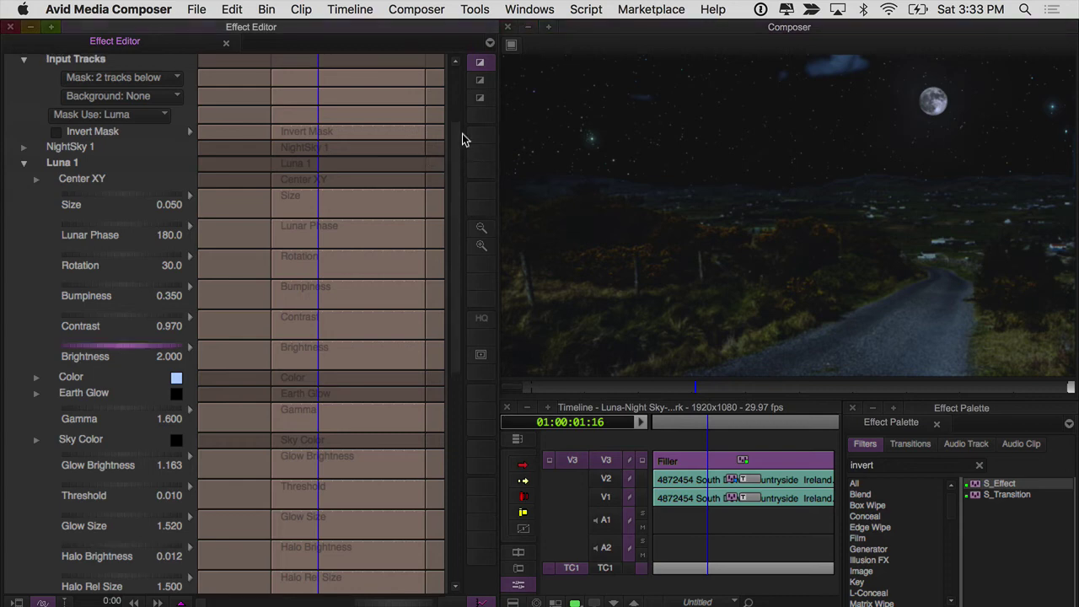
pyautogui.scroll(4, 463, 137)
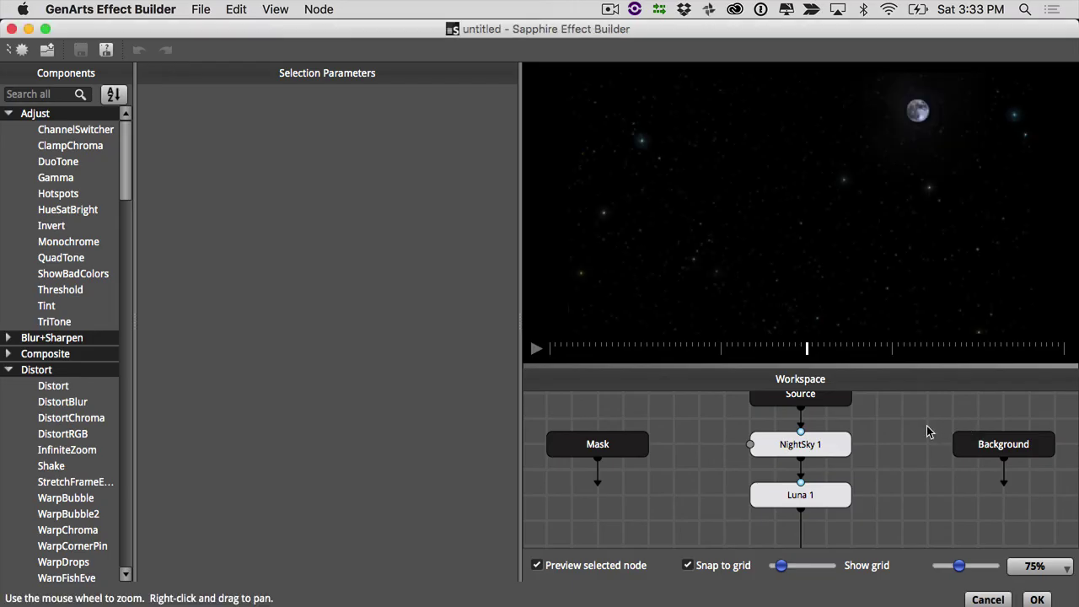
# Search components for 'AUR' and add an Aurora node after Luna 1
pyautogui.click(68, 92)
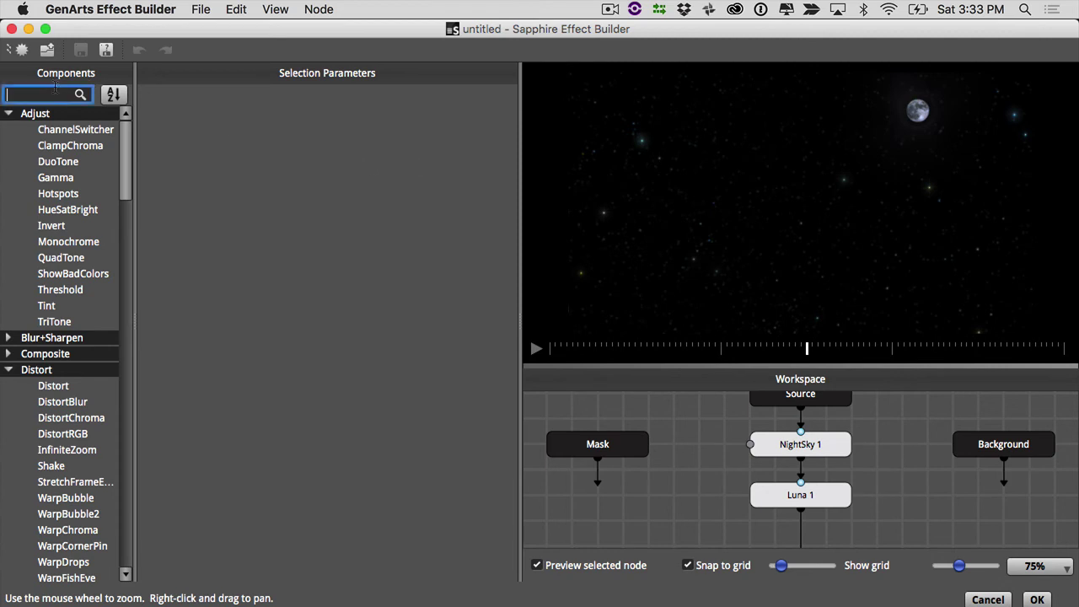
pyautogui.write('AUR')
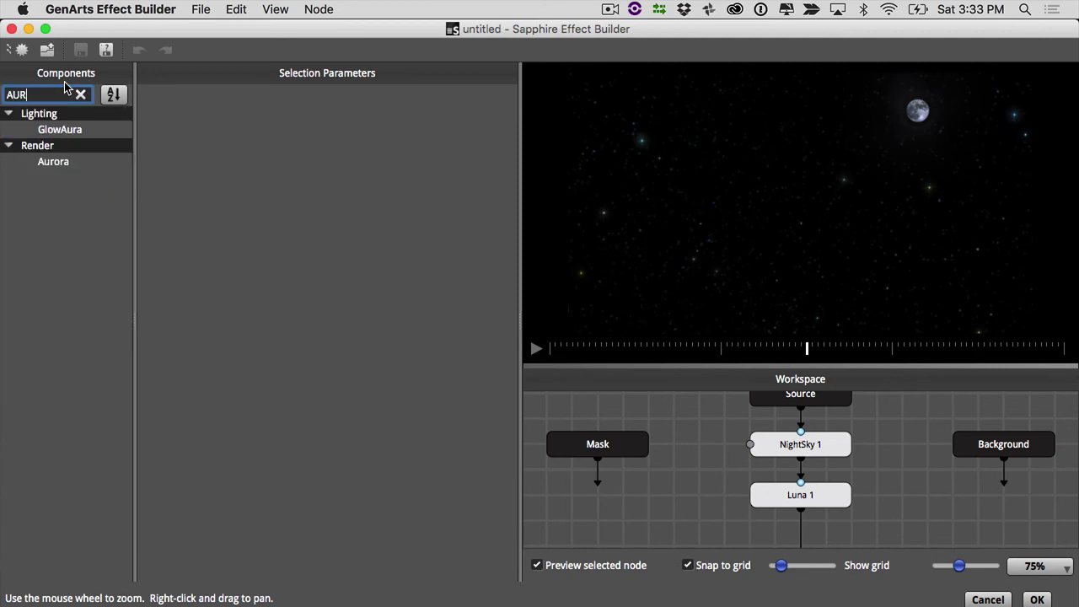
pyautogui.moveTo(52, 160); pyautogui.dragTo(795, 500)
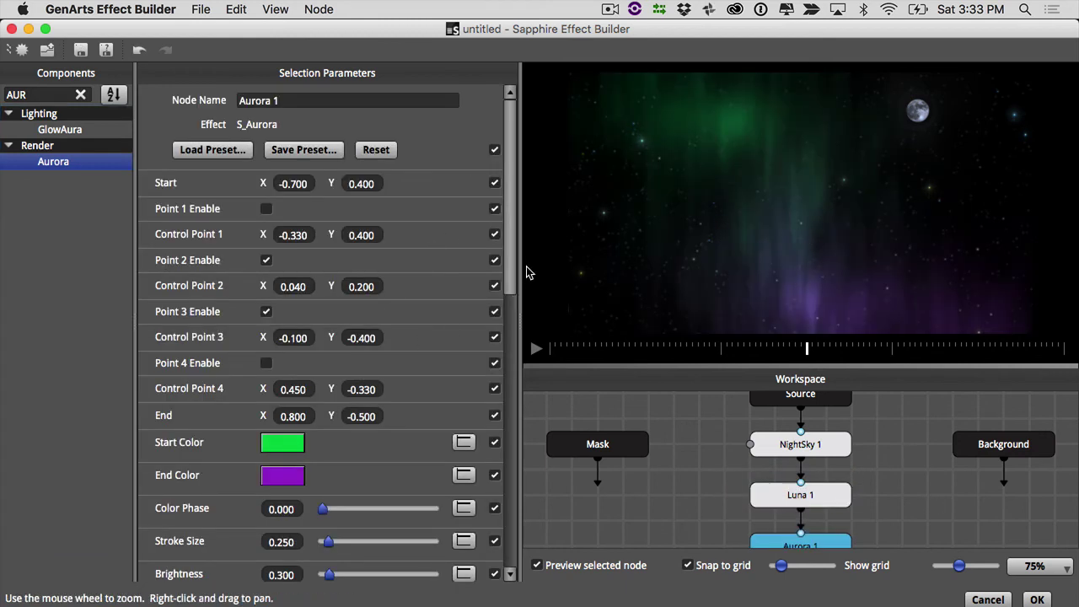
# Disable the aurora's Points 2 and 3 and set its End Y to 0.070
pyautogui.scroll(-1, 509, 291)
pyautogui.scroll(-5, 509, 292)
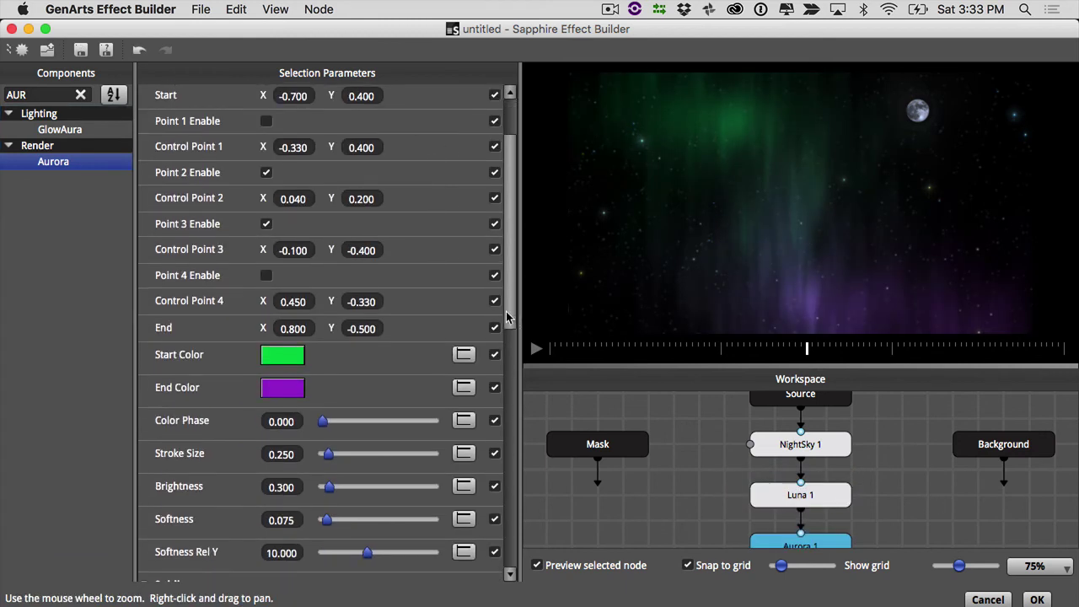
pyautogui.click(267, 172)
pyautogui.click(266, 223)
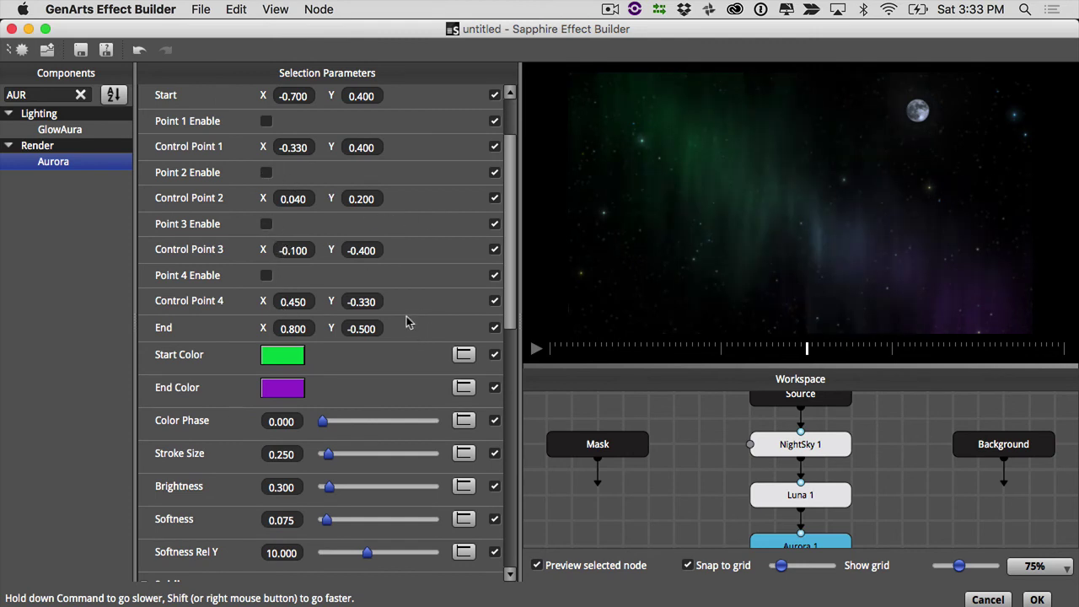
pyautogui.moveTo(354, 328); pyautogui.dragTo(409, 329)
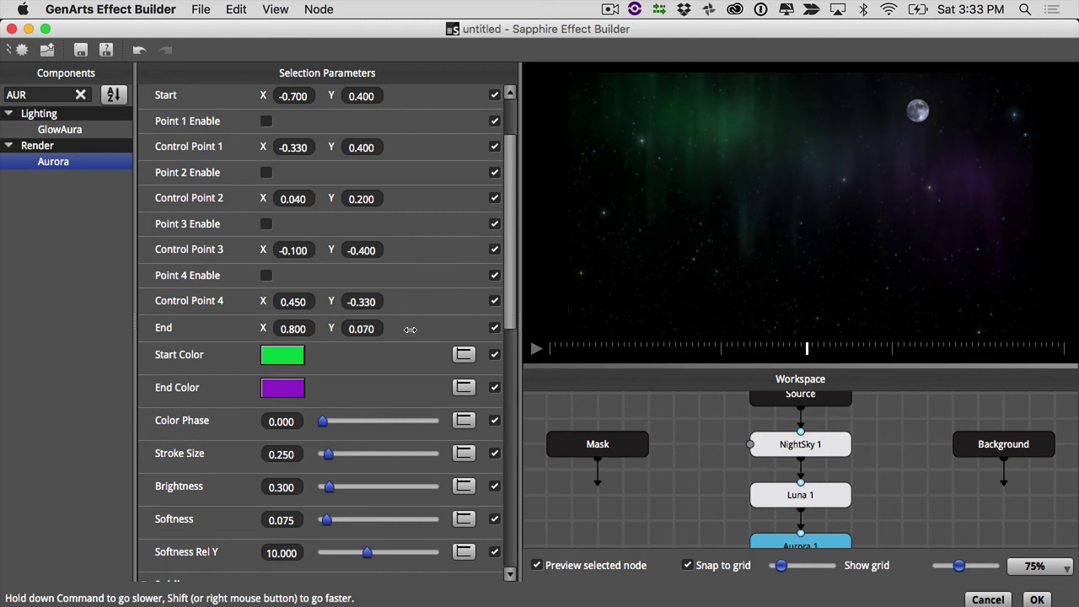
# Shade the aurora from a teal start colour to a pale cyan end colour, with Stroke Size 0.066
pyautogui.click(286, 358)
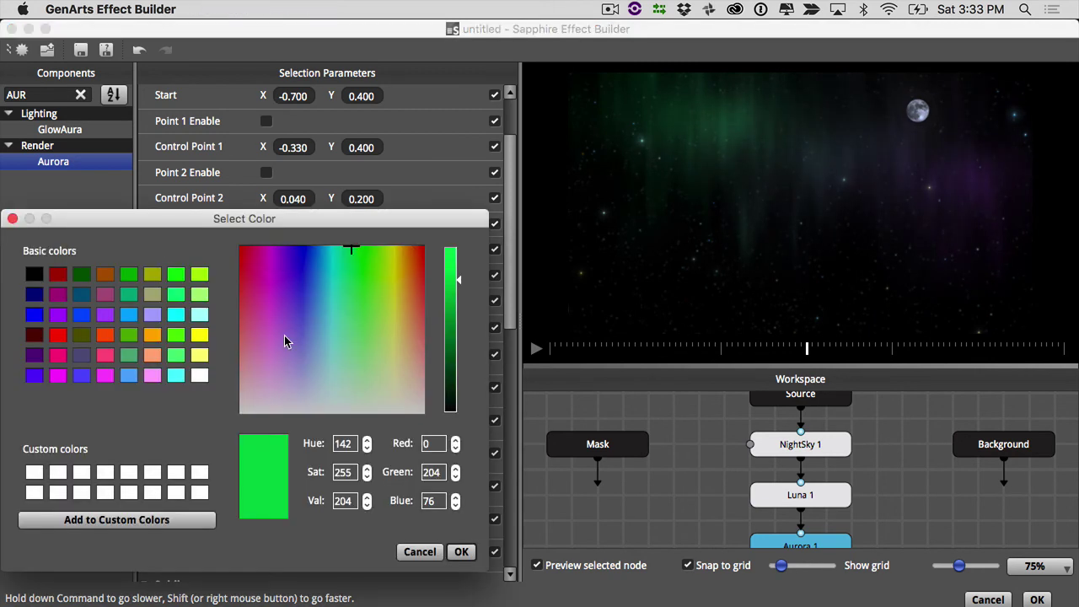
pyautogui.moveTo(341, 278); pyautogui.dragTo(328, 290)
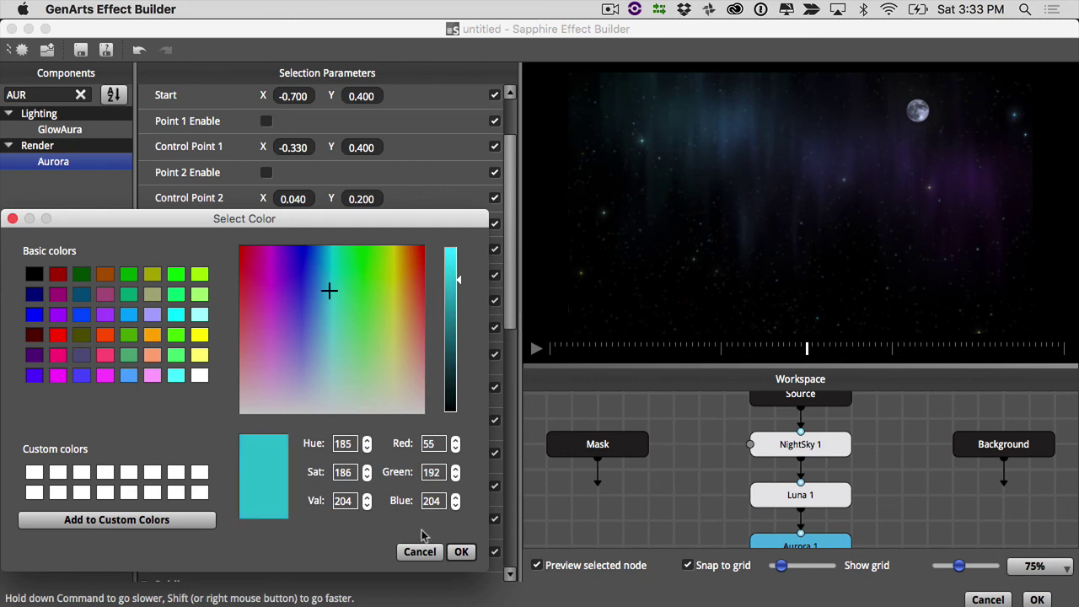
pyautogui.click(462, 552)
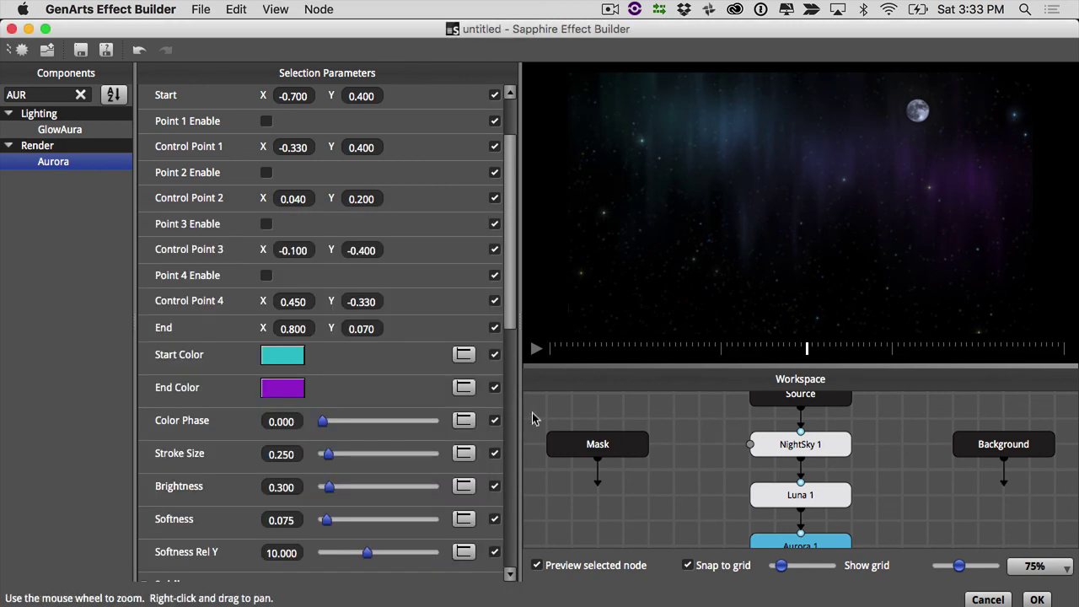
pyautogui.click(282, 392)
pyautogui.moveTo(331, 367); pyautogui.dragTo(335, 383)
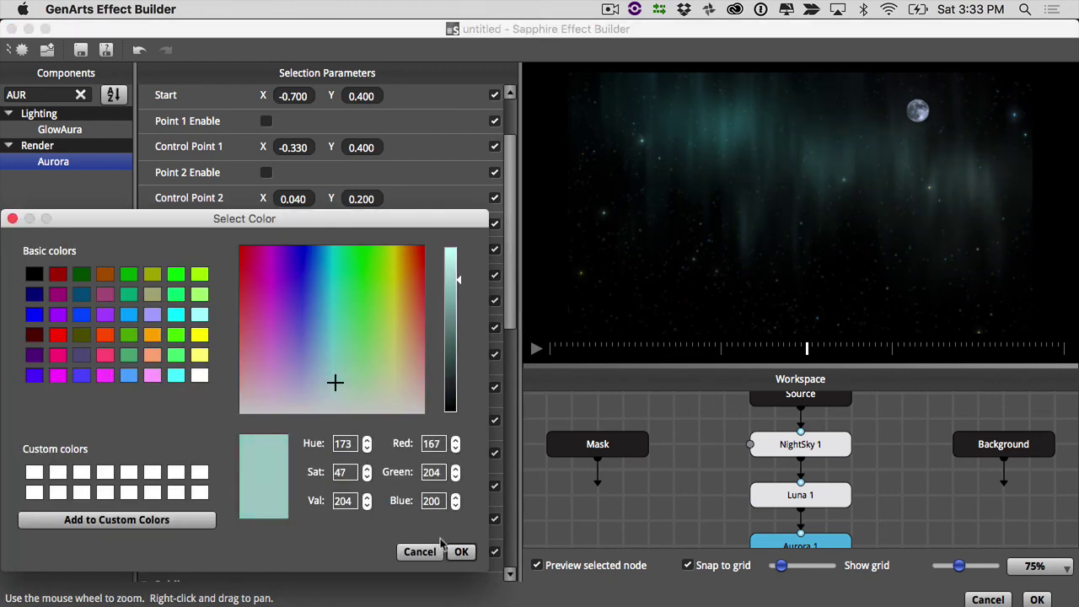
pyautogui.click(462, 553)
pyautogui.moveTo(504, 285); pyautogui.dragTo(510, 390)
pyautogui.moveTo(258, 223)
pyautogui.mouseDown()
pyautogui.moveTo(126, 243)
pyautogui.moveTo(132, 221)
pyautogui.mouseUp()
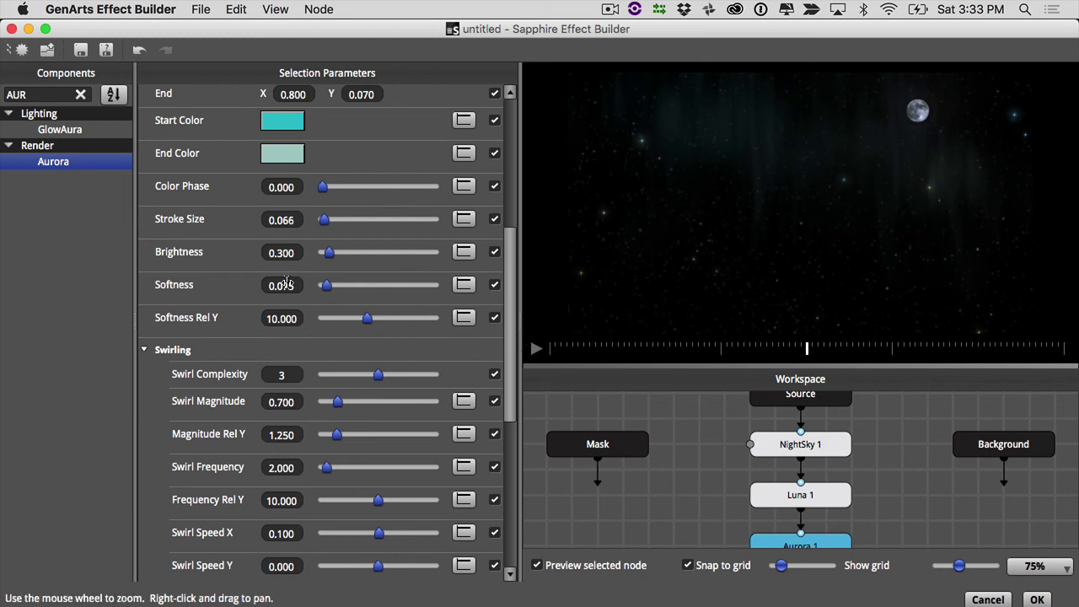
# Set aurora Softness to 0.115 and Swirl Speed X to 0.032, preview the motion, then accept the effect
pyautogui.moveTo(280, 286); pyautogui.dragTo(308, 286)
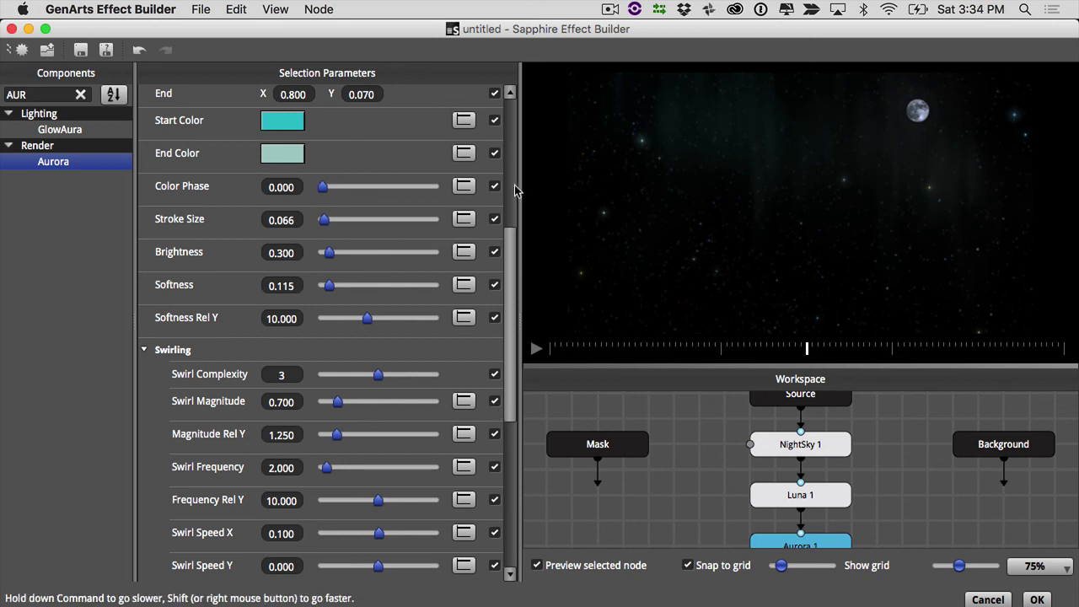
pyautogui.moveTo(511, 228); pyautogui.dragTo(503, 285)
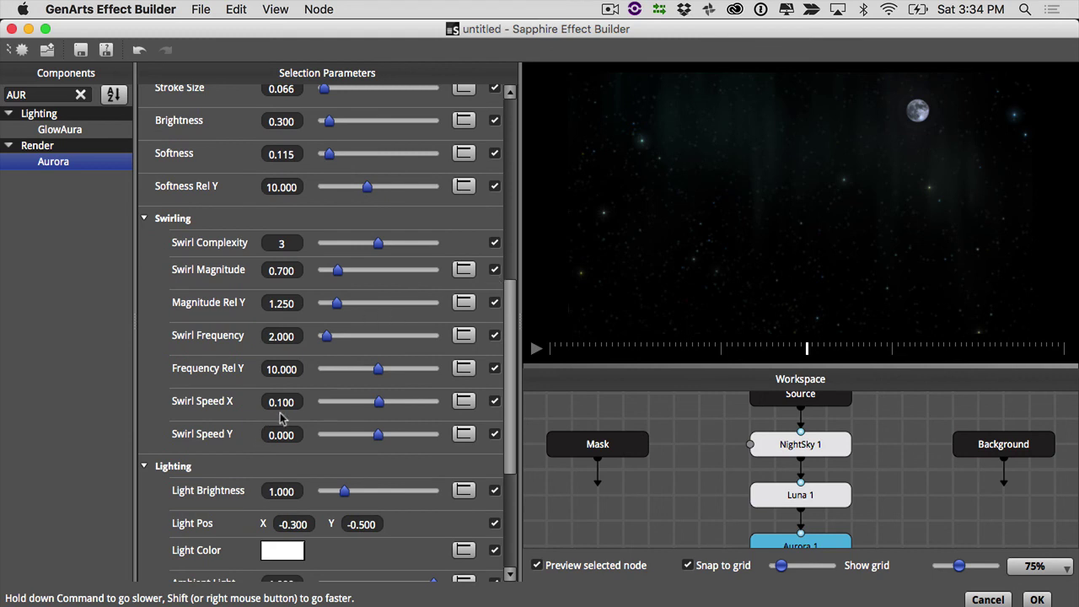
pyautogui.moveTo(285, 403); pyautogui.dragTo(244, 404)
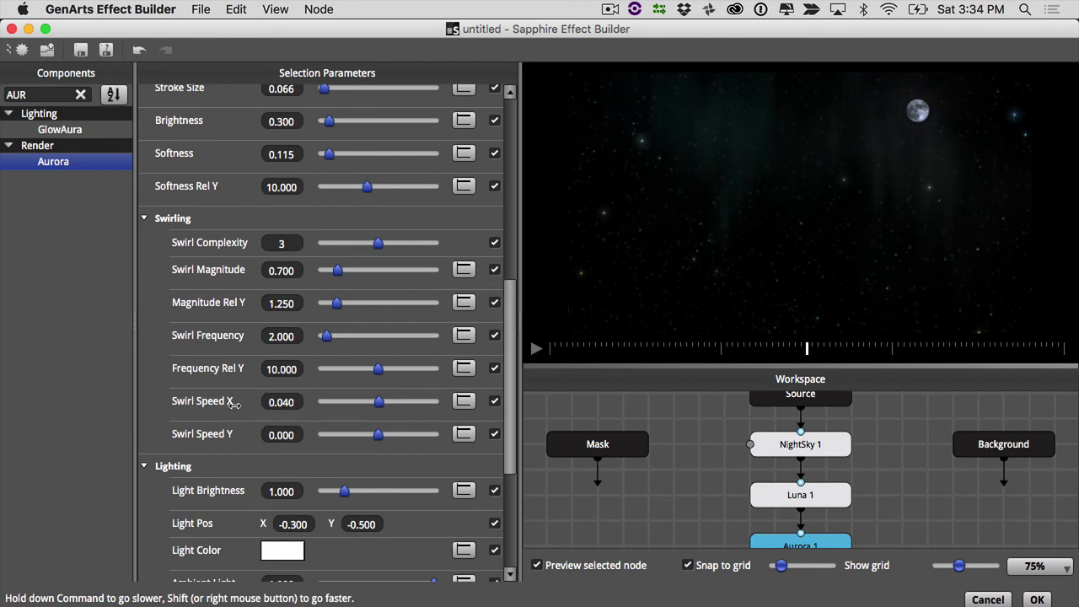
pyautogui.click(537, 349)
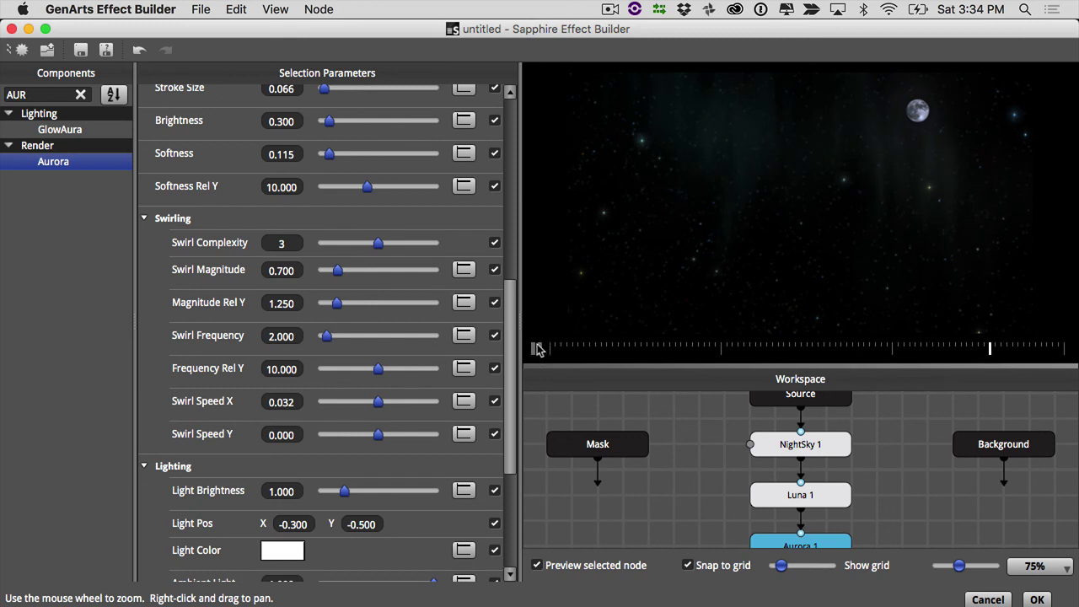
pyautogui.click(538, 349)
pyautogui.click(1038, 598)
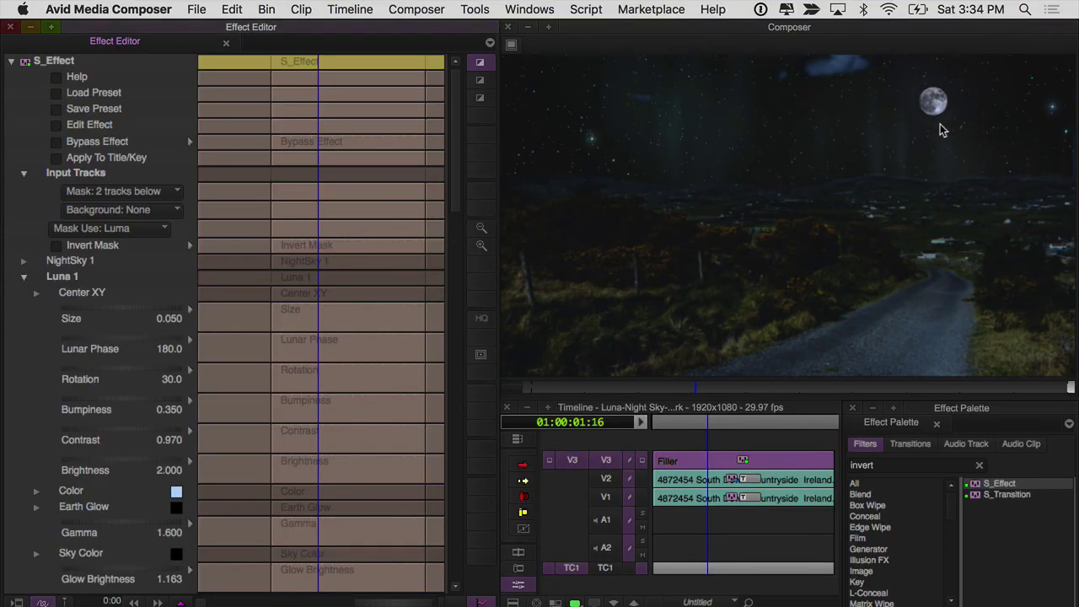
# Lower Aurora 1's Brightness from 0.300 to 0.100 in the Effect Editor
pyautogui.moveTo(456, 212); pyautogui.dragTo(445, 487)
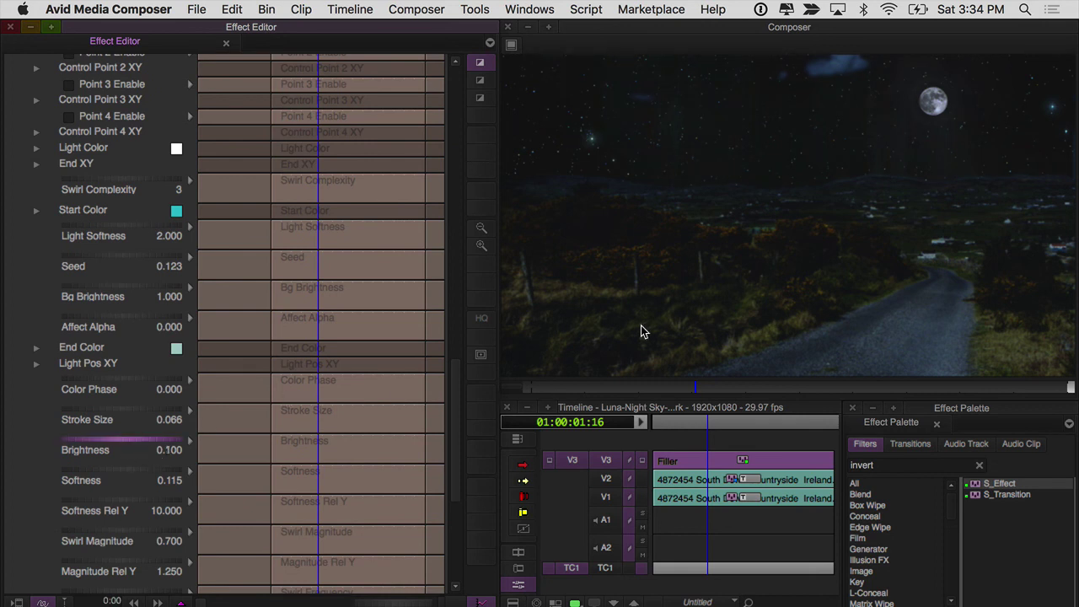
# Render the night-sky S_Effect on the timeline and play it back from near the start
pyautogui.click(681, 442)
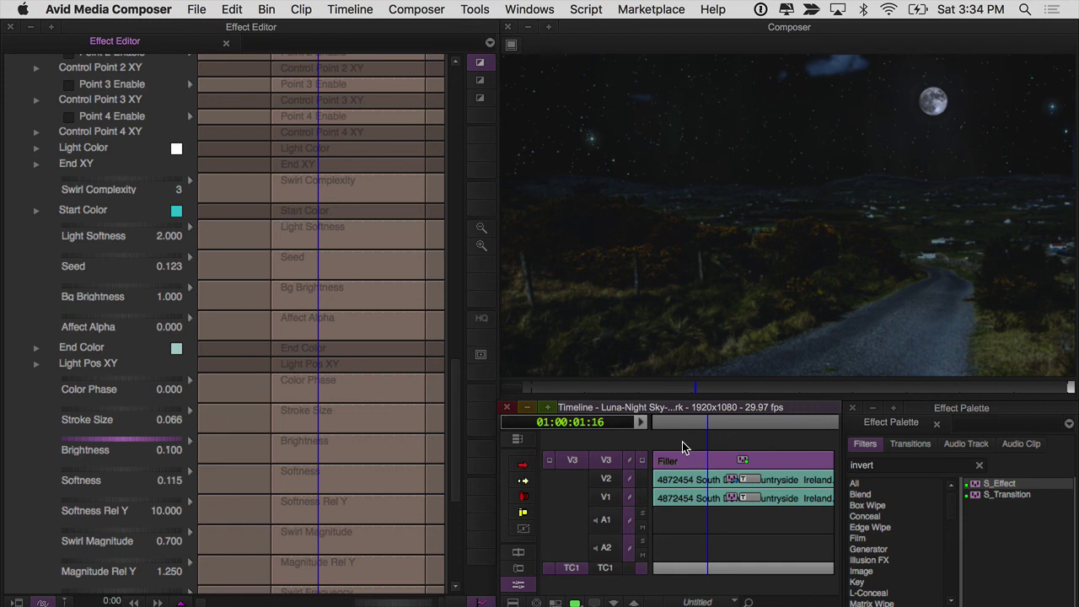
pyautogui.press('super+r')
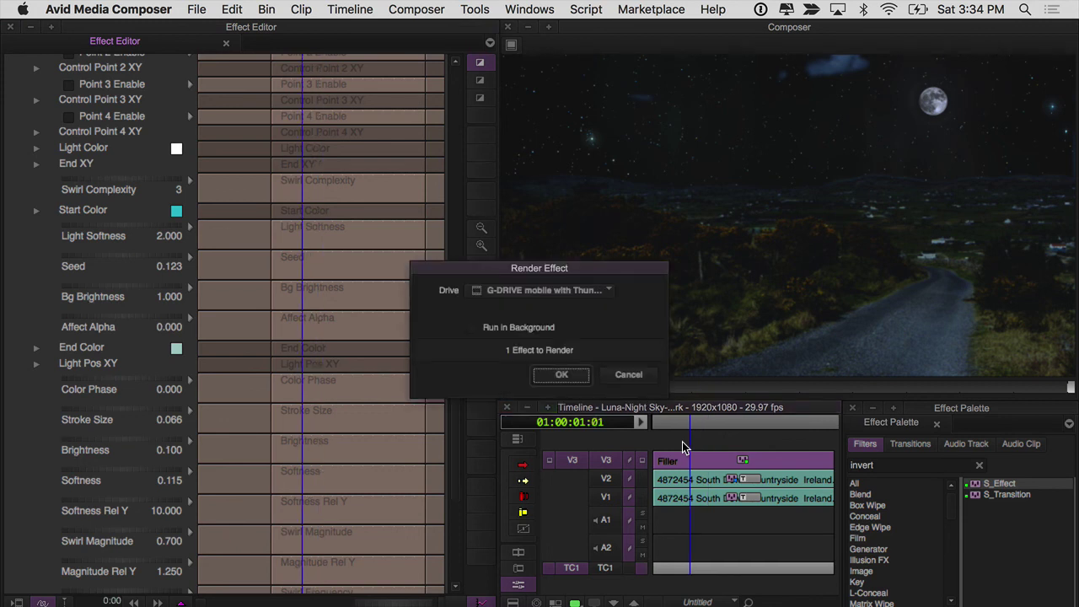
pyautogui.press('Return')
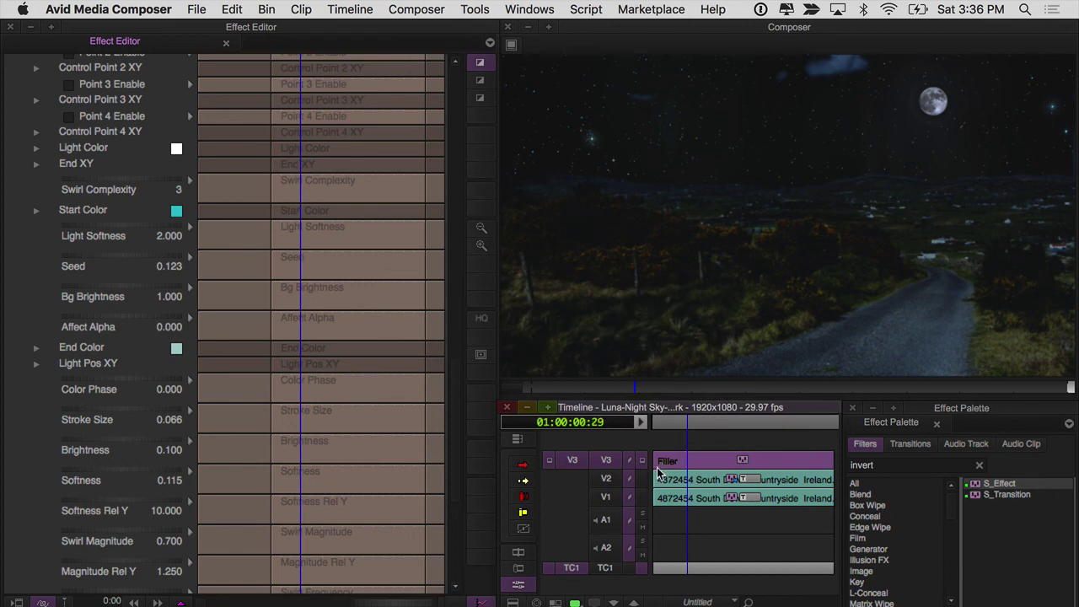
pyautogui.click(660, 468)
pyautogui.press('space')
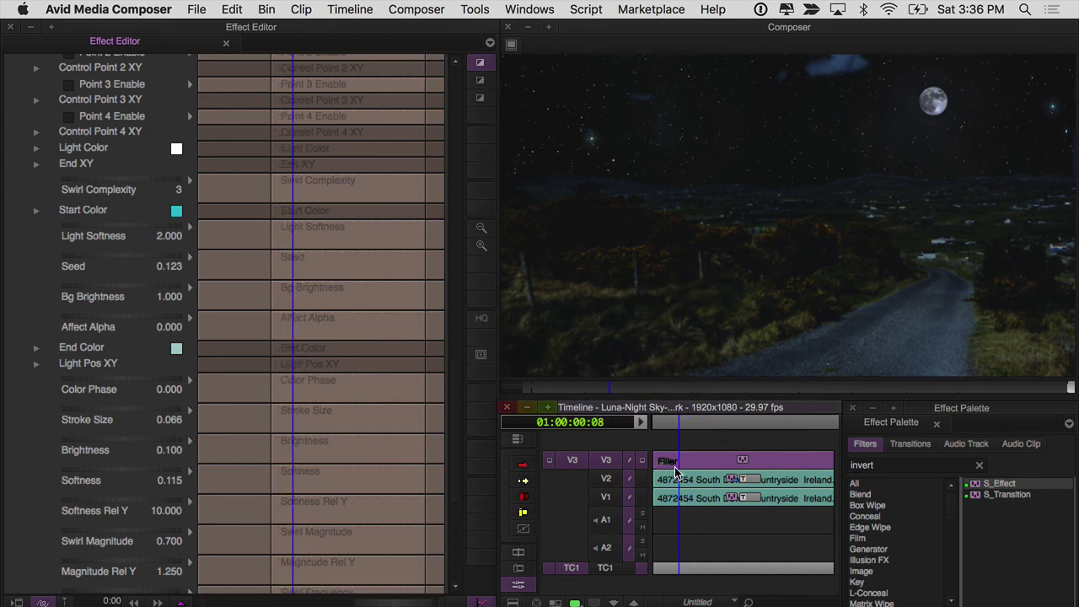